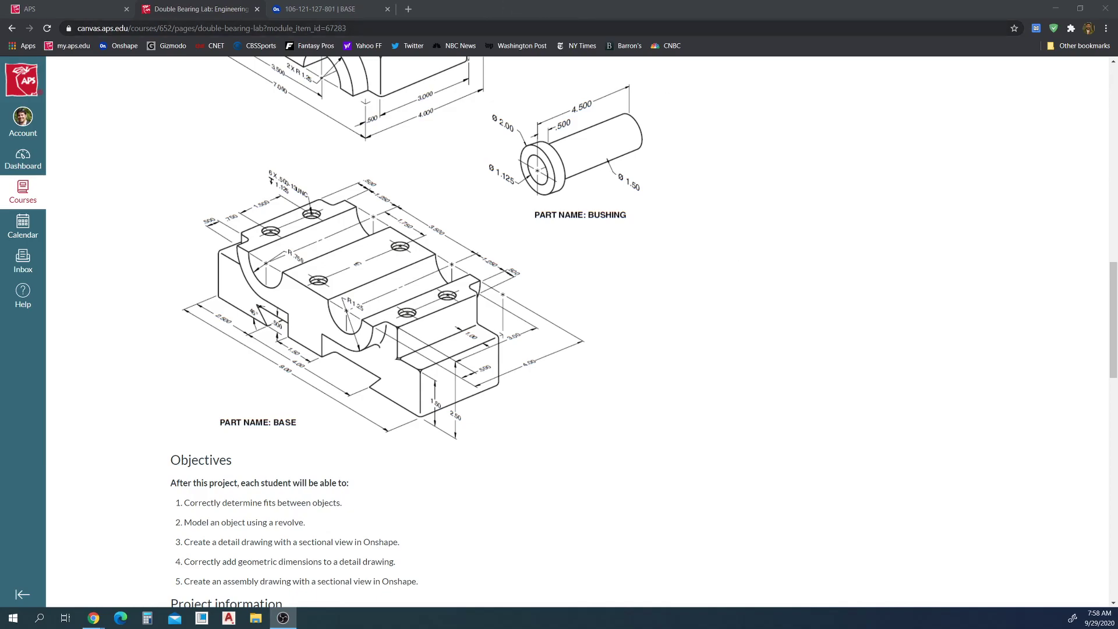
# - Examine the Double Bearing Lab's exploded assembly and its cap and base drawings, focusing on the bolt and hole callouts
pyautogui.click(315, 9)
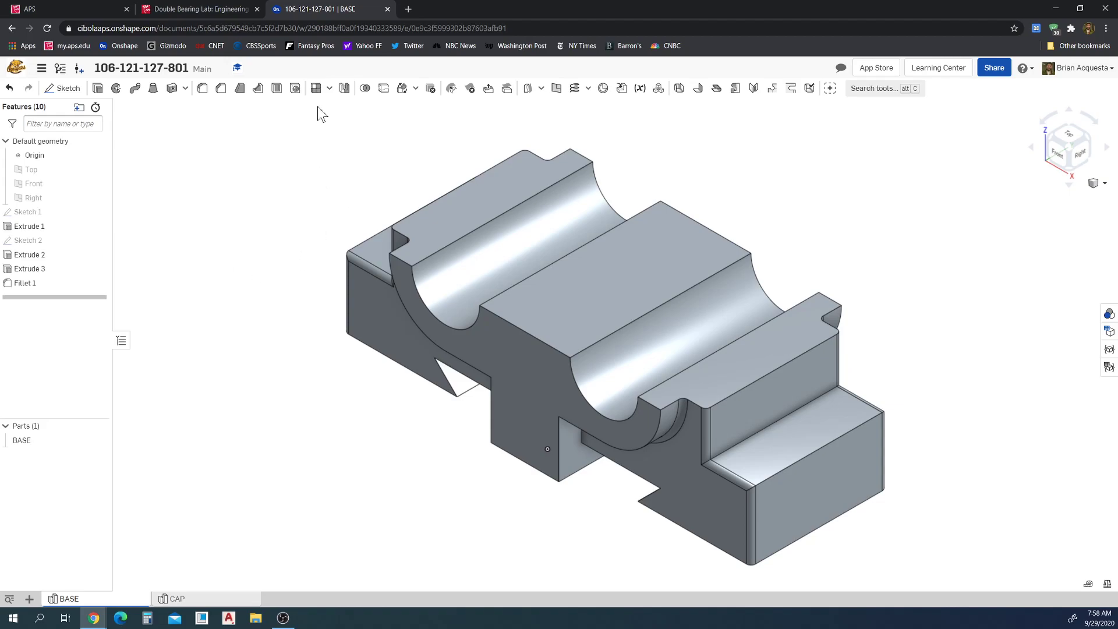
pyautogui.click(242, 9)
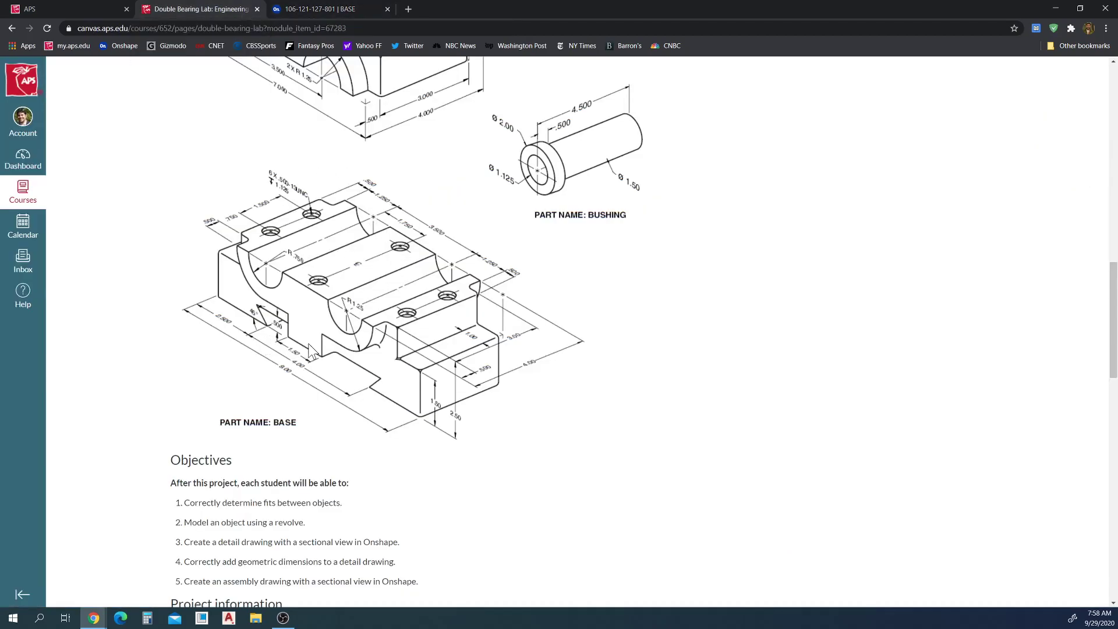
pyautogui.scroll(15, 309, 350)
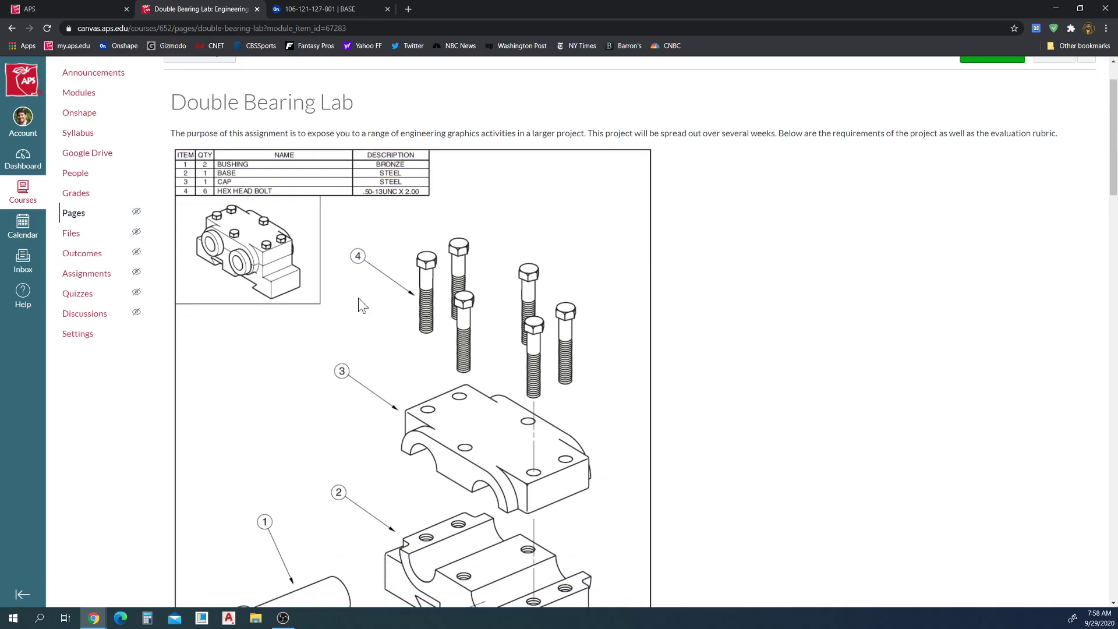
pyautogui.scroll(-12, 404, 356)
pyautogui.scroll(8, 443, 349)
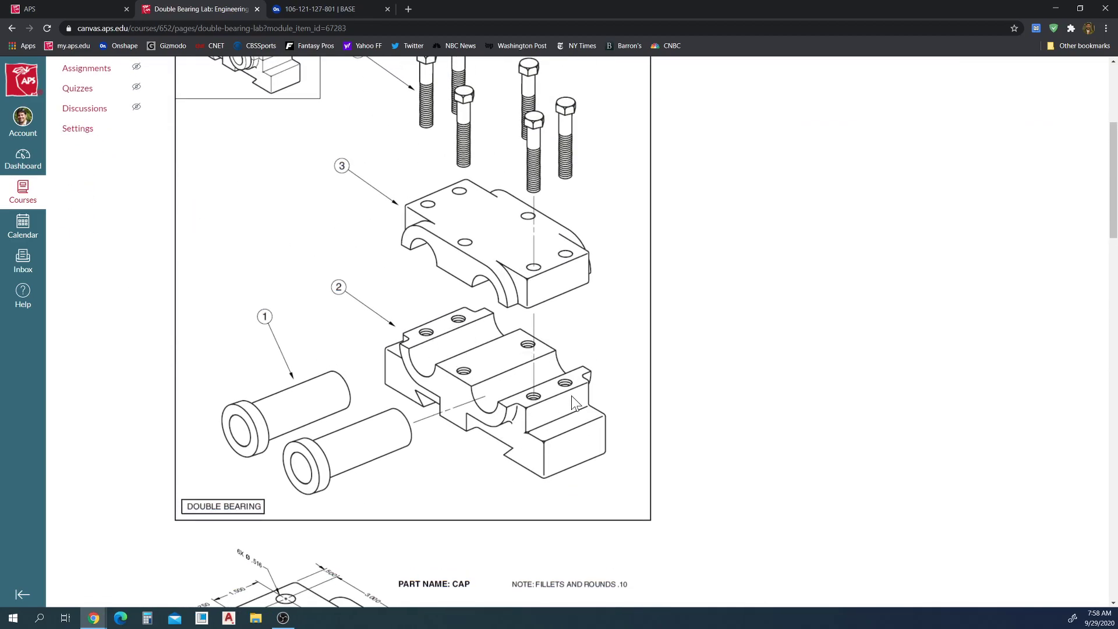
pyautogui.scroll(3, 553, 326)
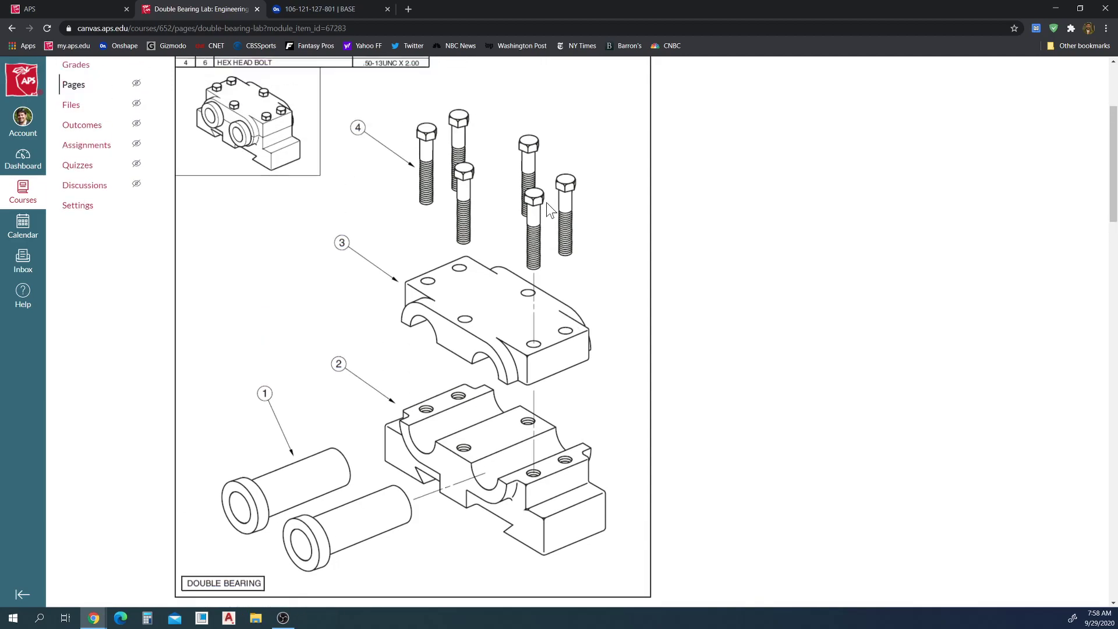
pyautogui.scroll(-5, 553, 326)
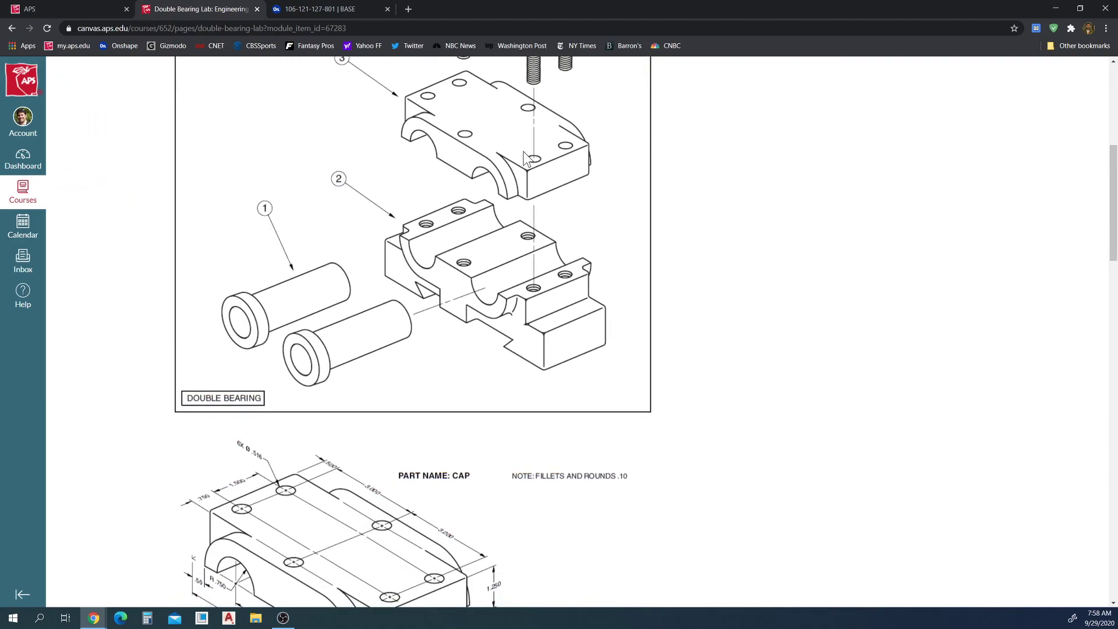
pyautogui.scroll(-10, 565, 330)
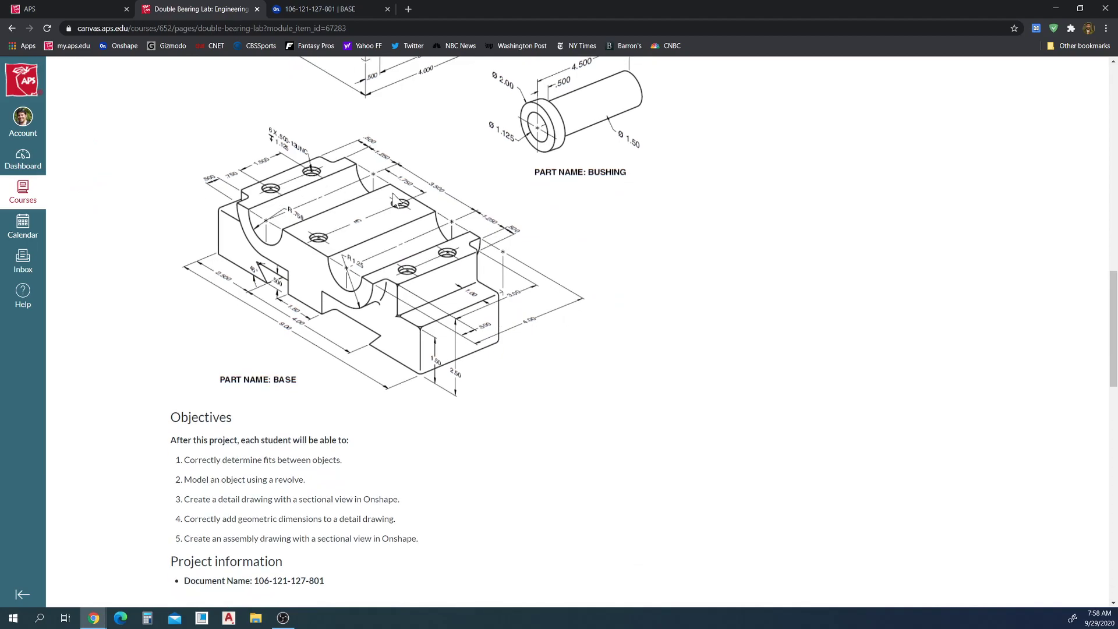
pyautogui.scroll(5, 308, 203)
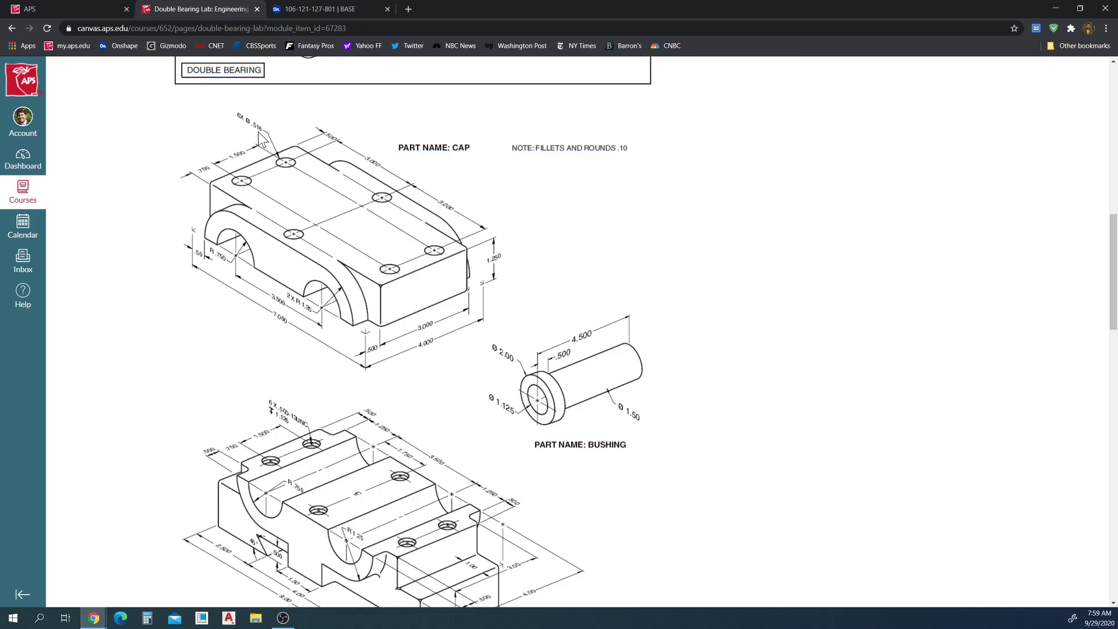
pyautogui.scroll(-4, 358, 256)
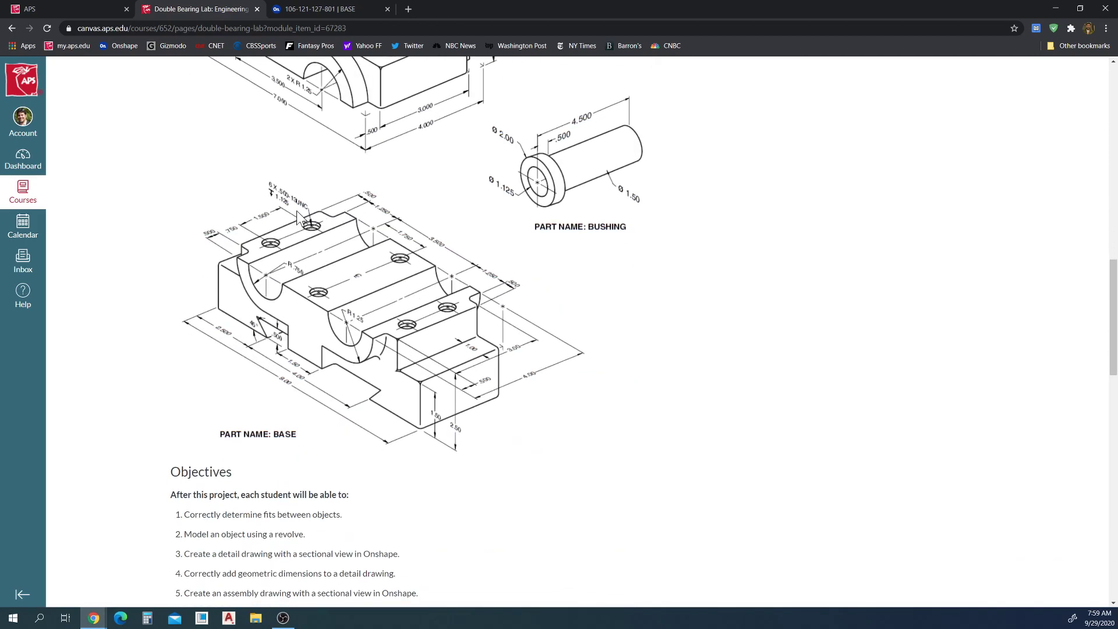
pyautogui.scroll(3, 388, 273)
pyautogui.scroll(-4, 396, 242)
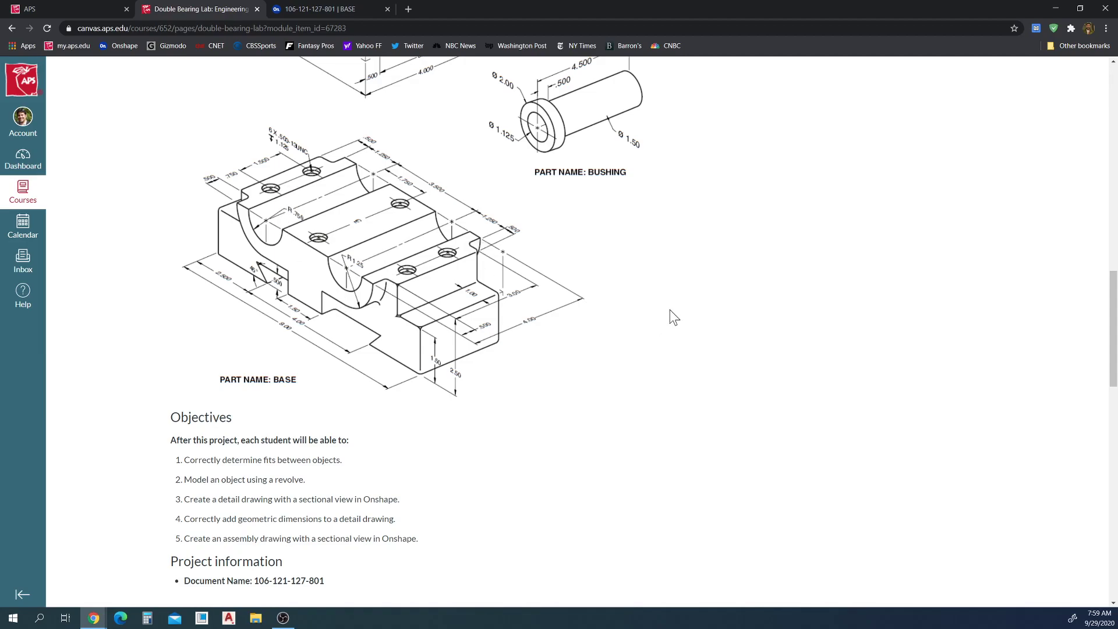
pyautogui.click(363, 17)
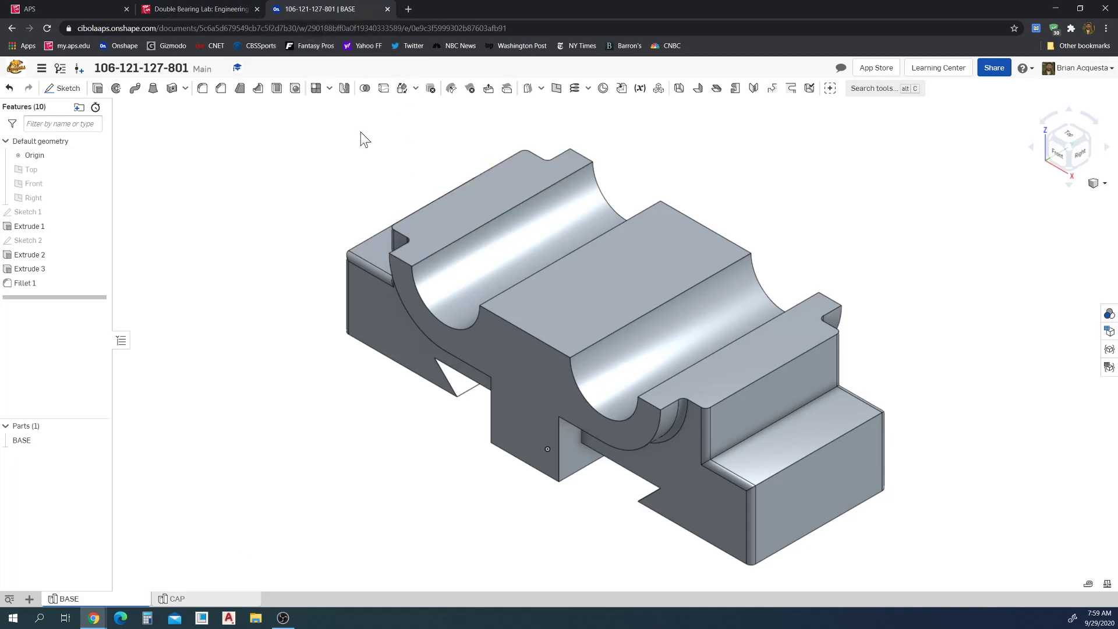
pyautogui.click(296, 89)
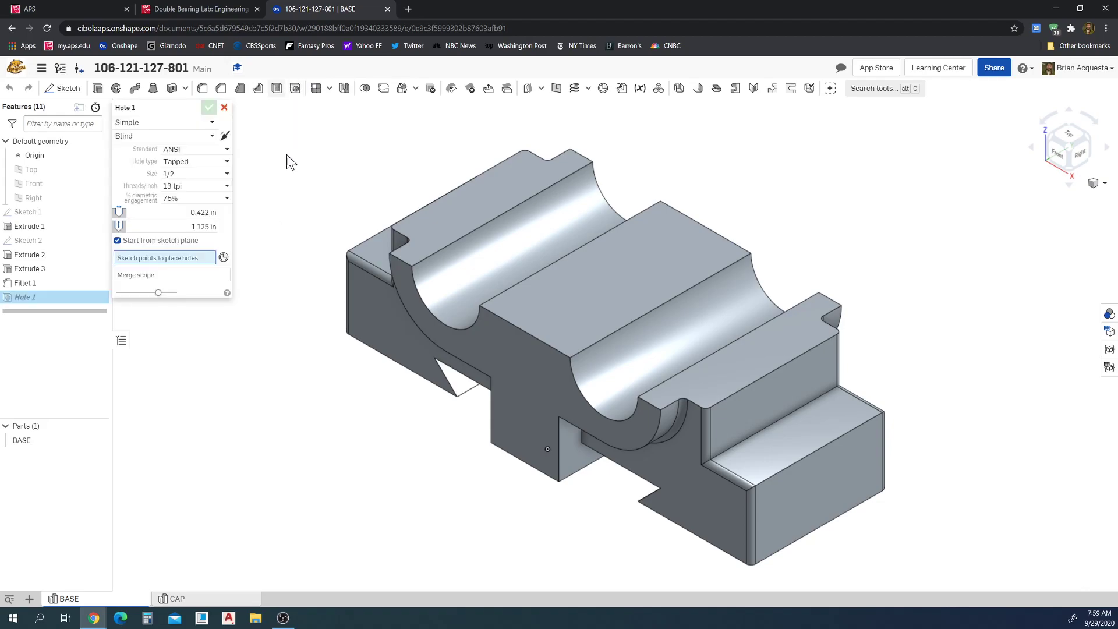
pyautogui.click(169, 123)
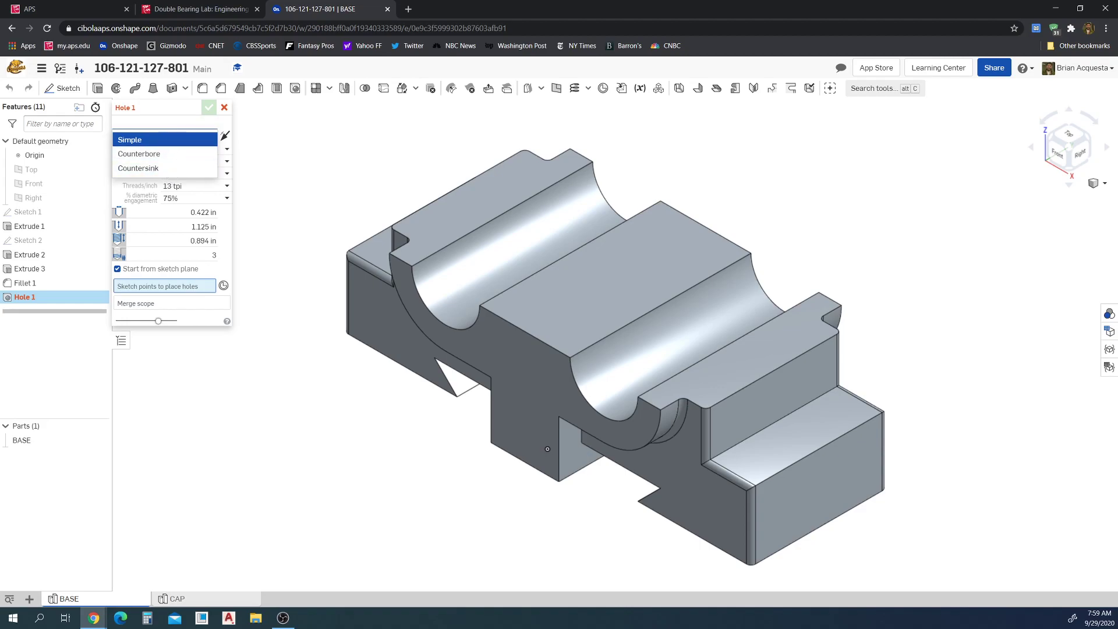
pyautogui.click(232, 127)
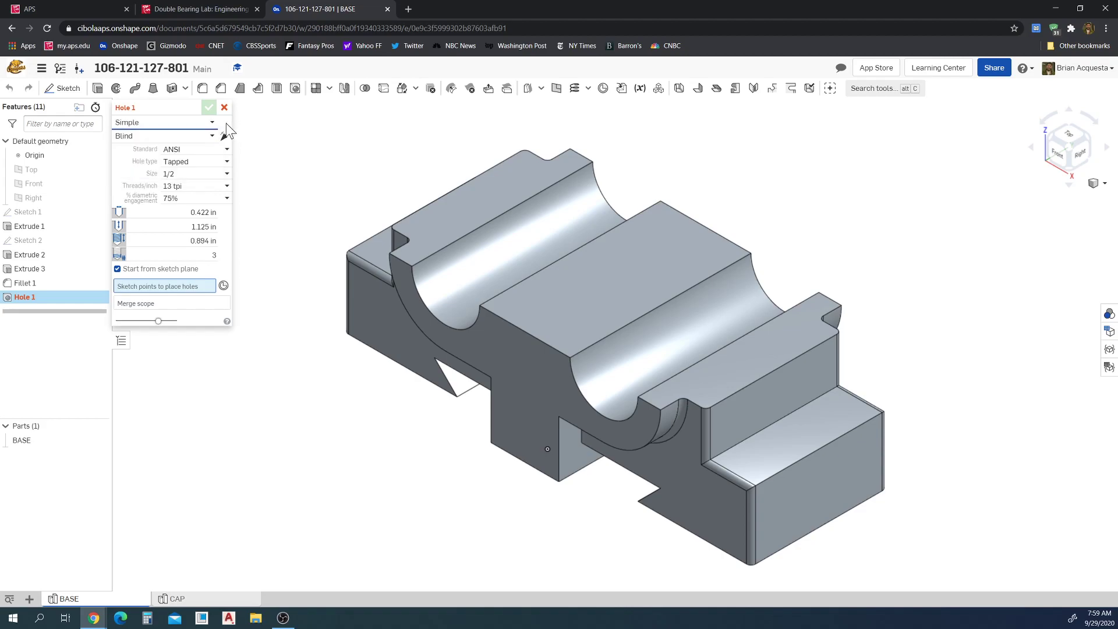
pyautogui.click(185, 152)
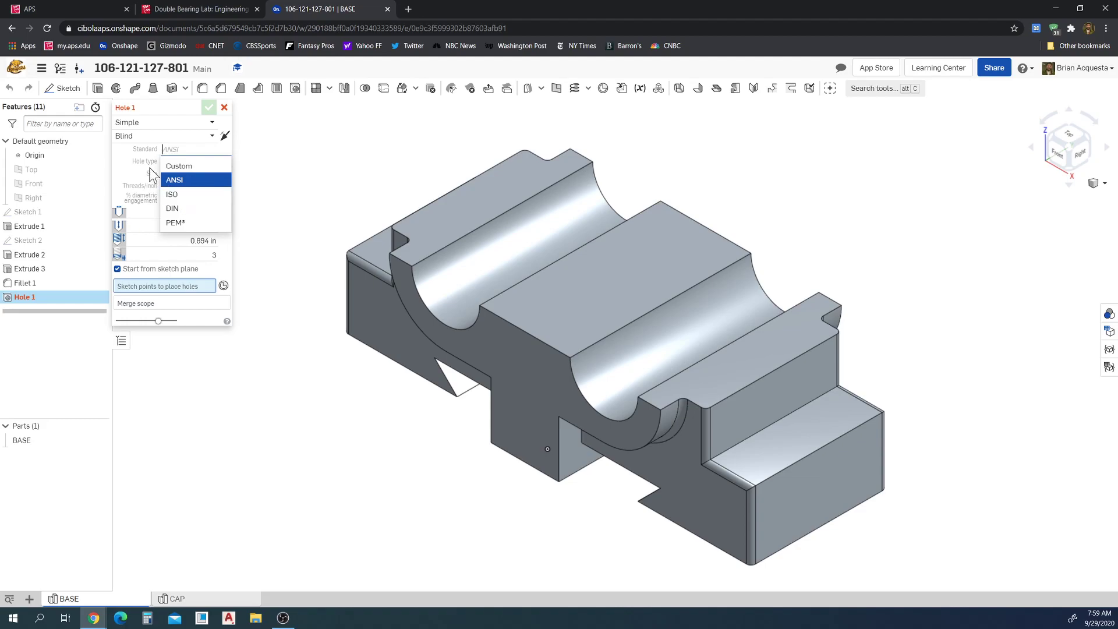
pyautogui.click(131, 162)
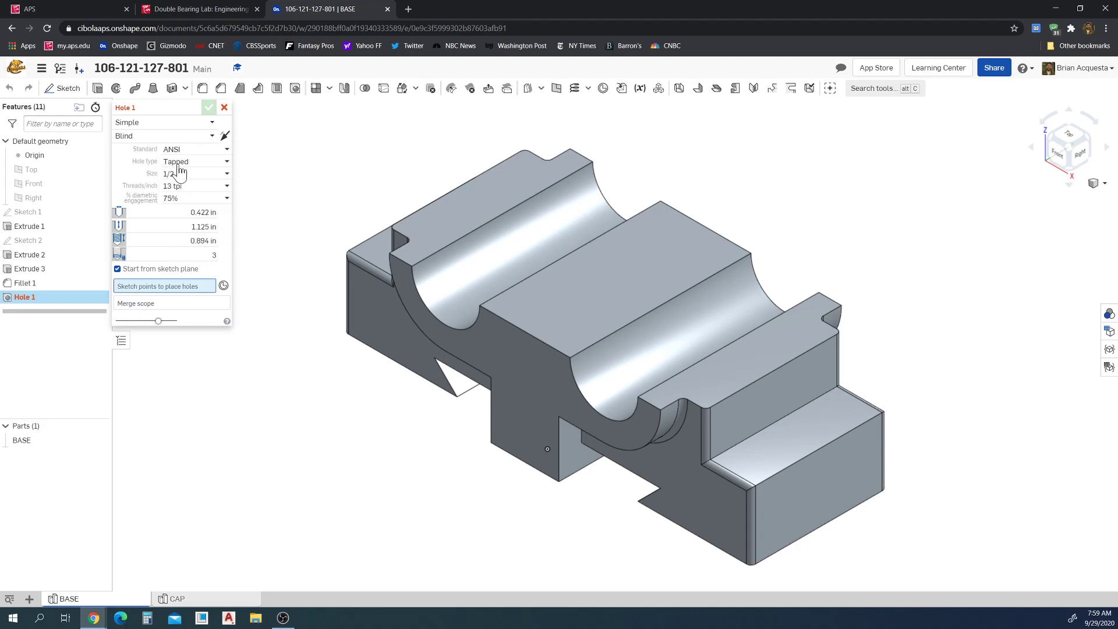
pyautogui.click(183, 163)
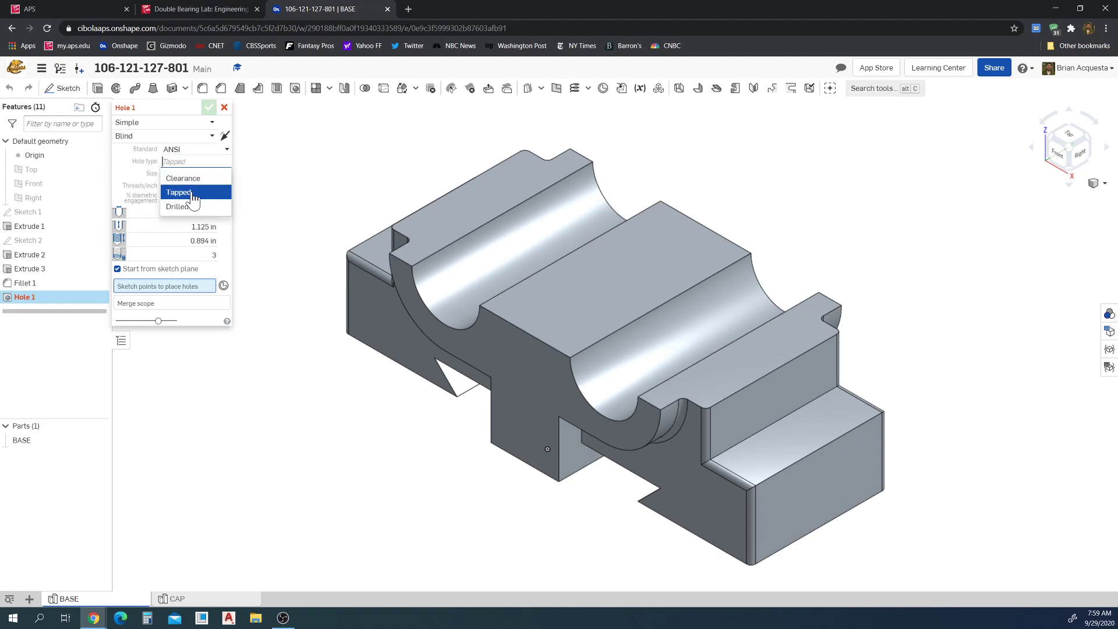
pyautogui.click(122, 158)
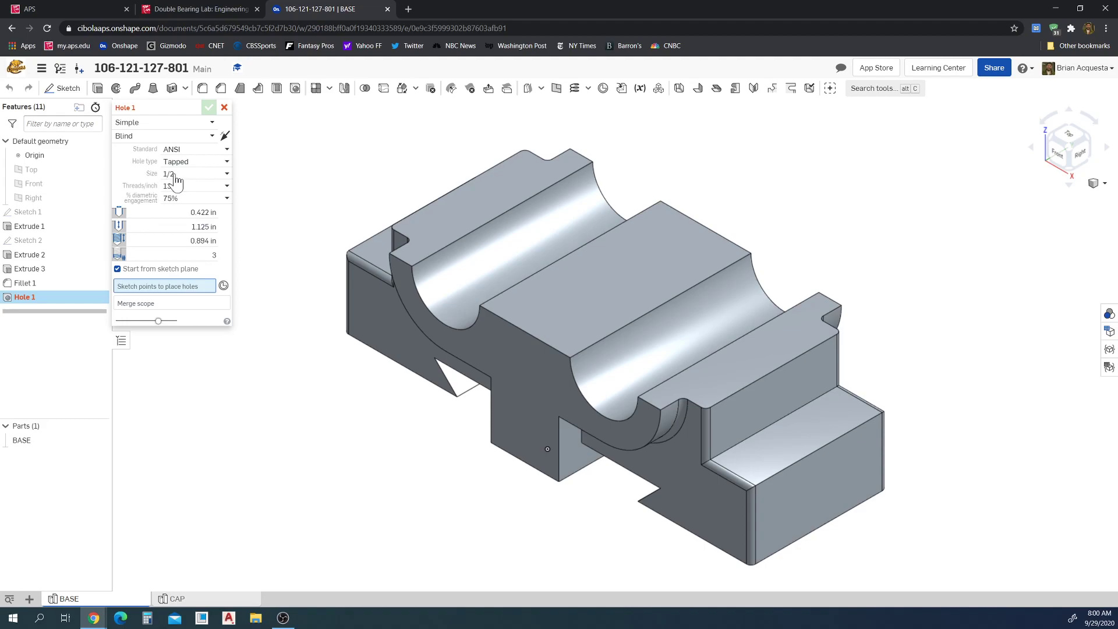
pyautogui.click(192, 195)
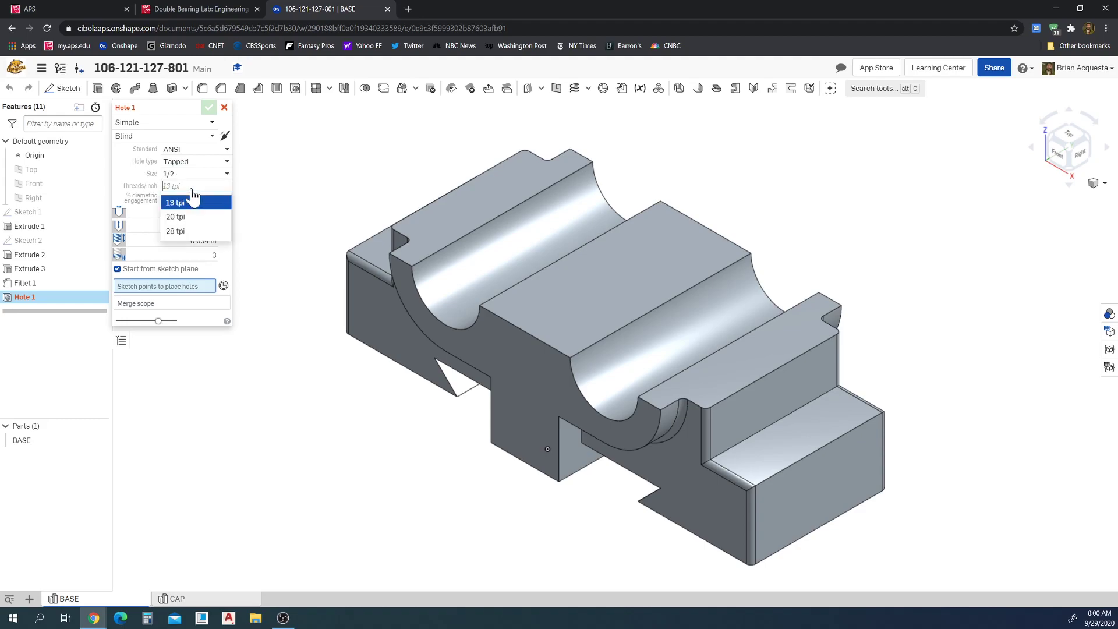
pyautogui.click(196, 176)
pyautogui.click(195, 187)
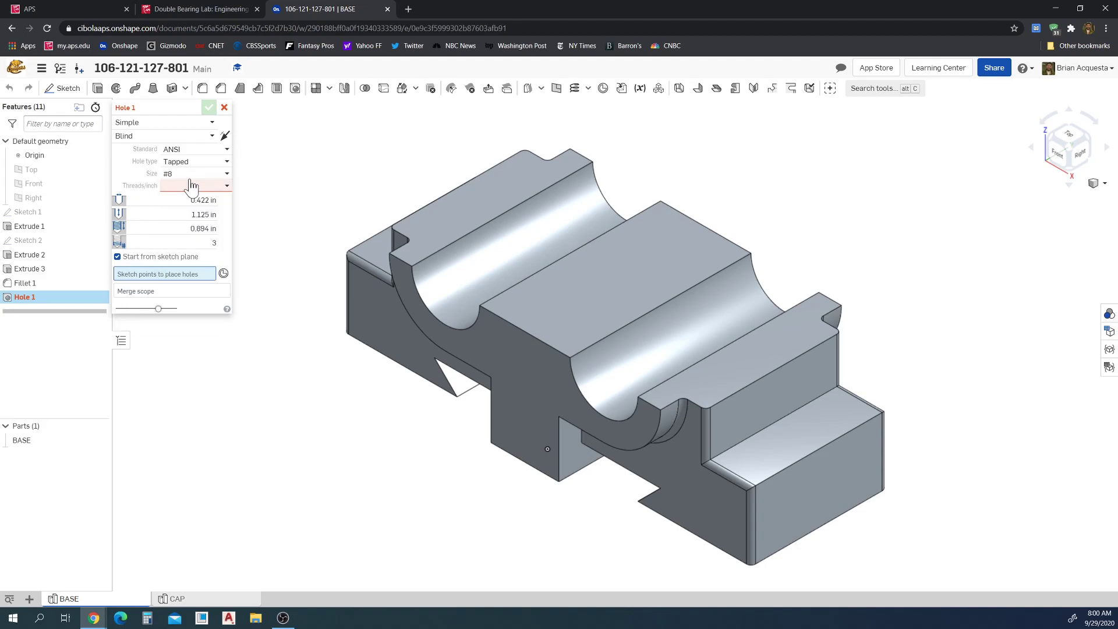
pyautogui.click(189, 187)
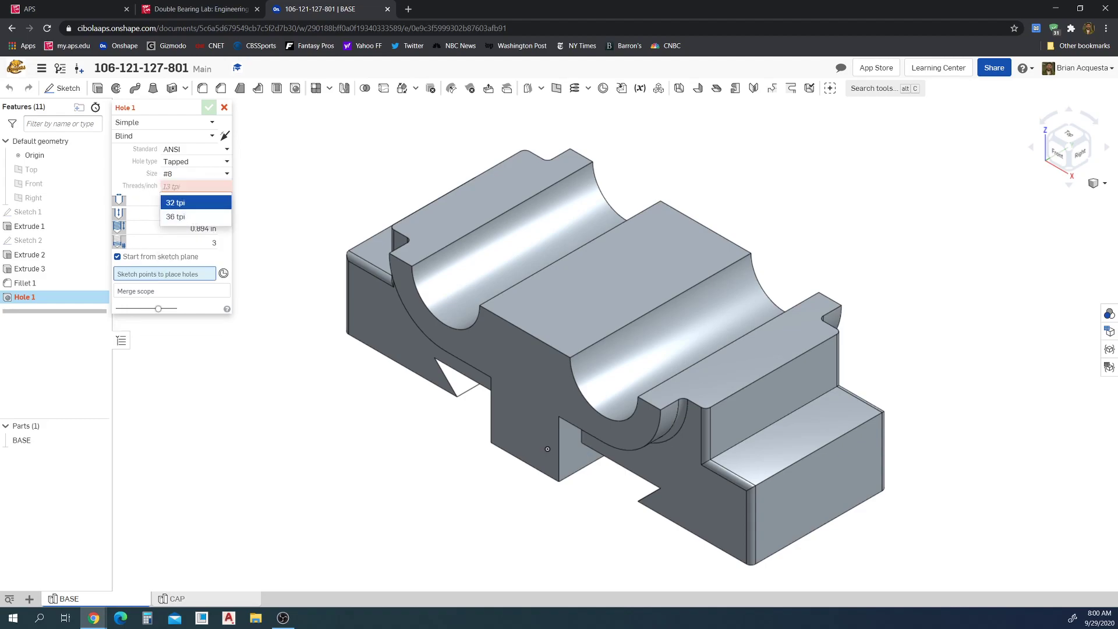
pyautogui.click(194, 174)
pyautogui.scroll(-5, 195, 230)
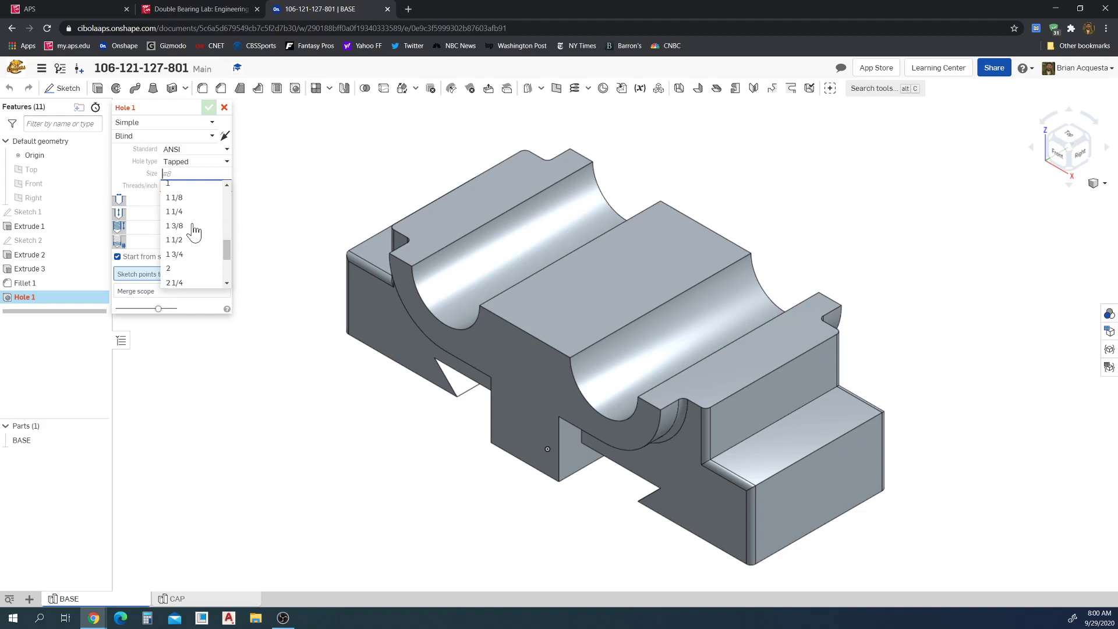
pyautogui.scroll(3, 196, 221)
pyautogui.click(197, 201)
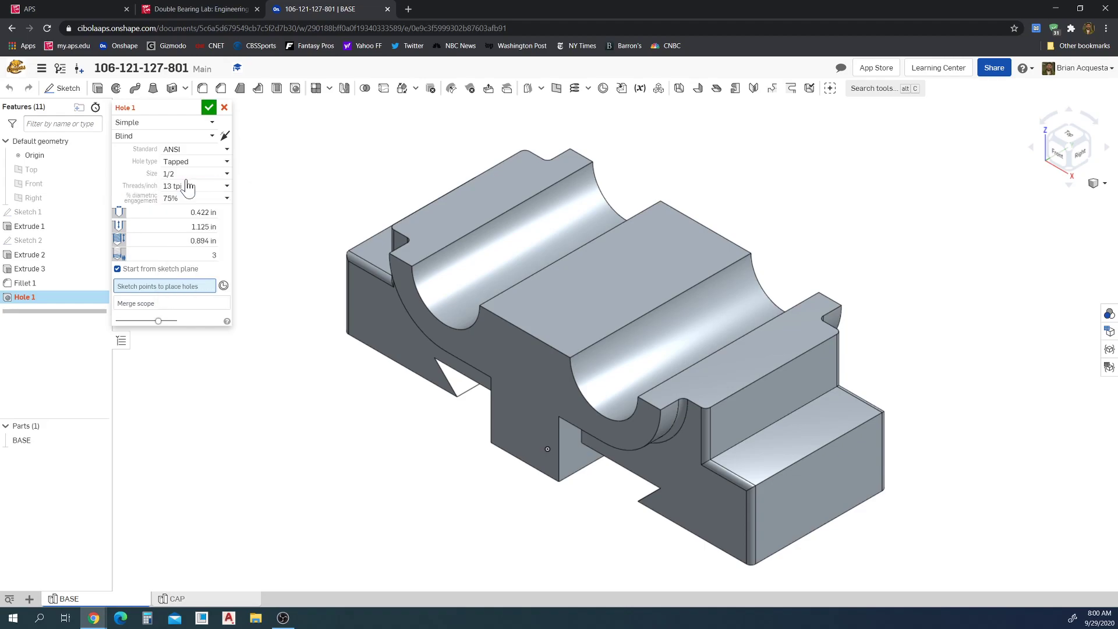
pyautogui.click(192, 187)
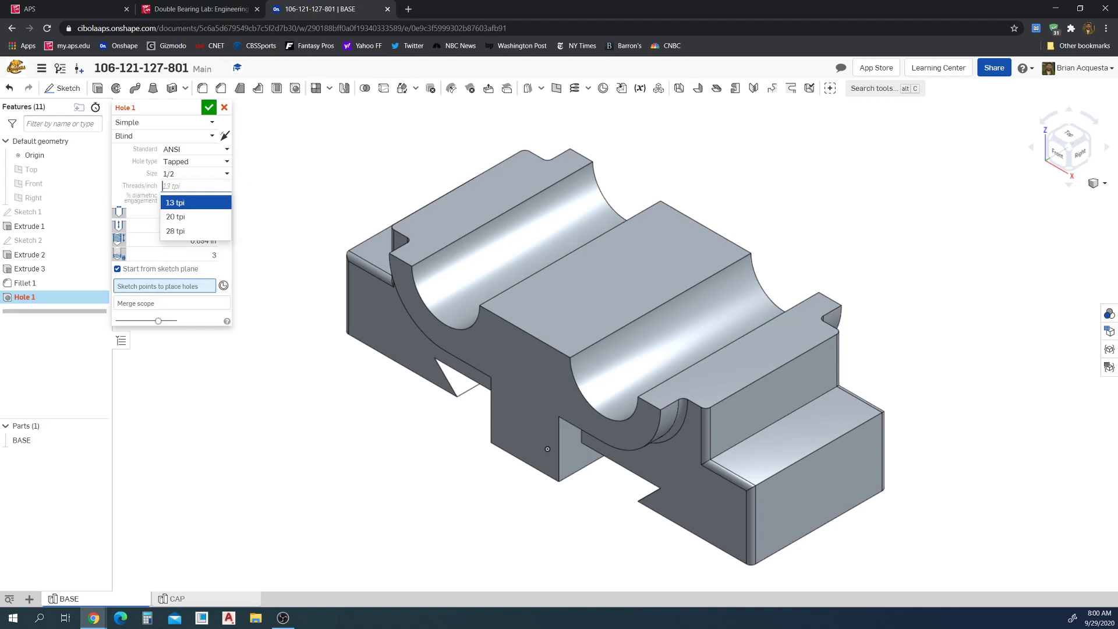
pyautogui.click(185, 202)
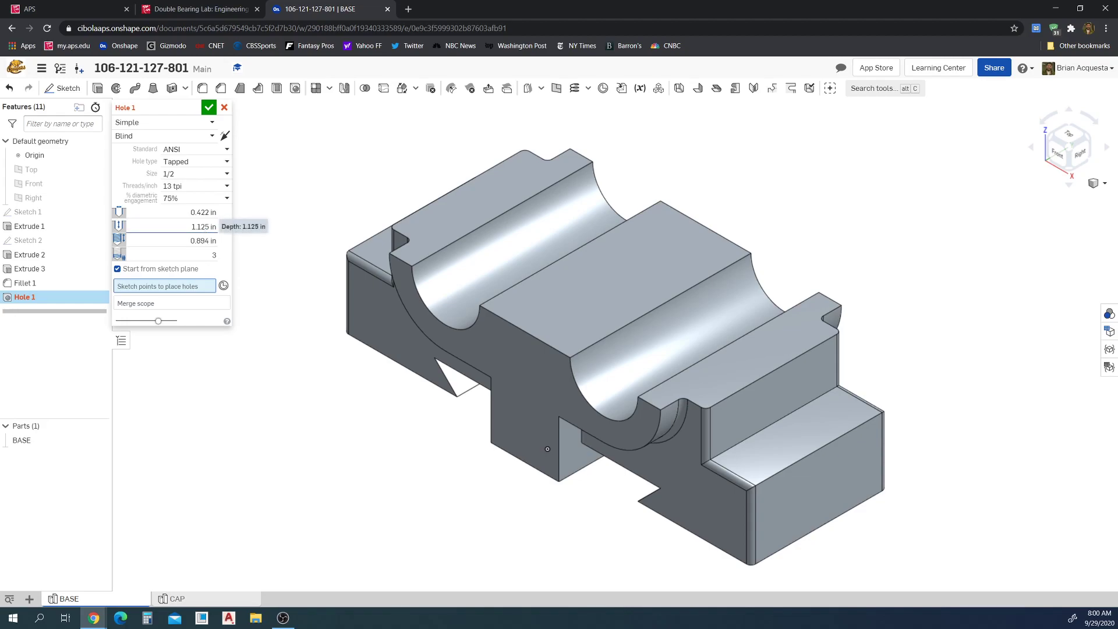
pyautogui.click(203, 227)
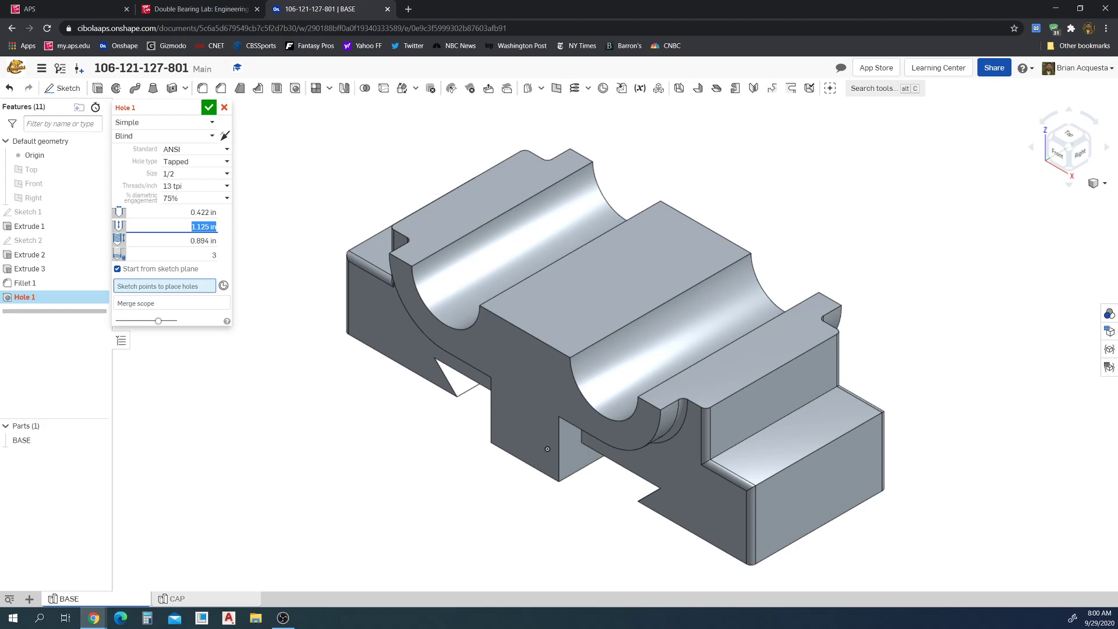
pyautogui.click(236, 10)
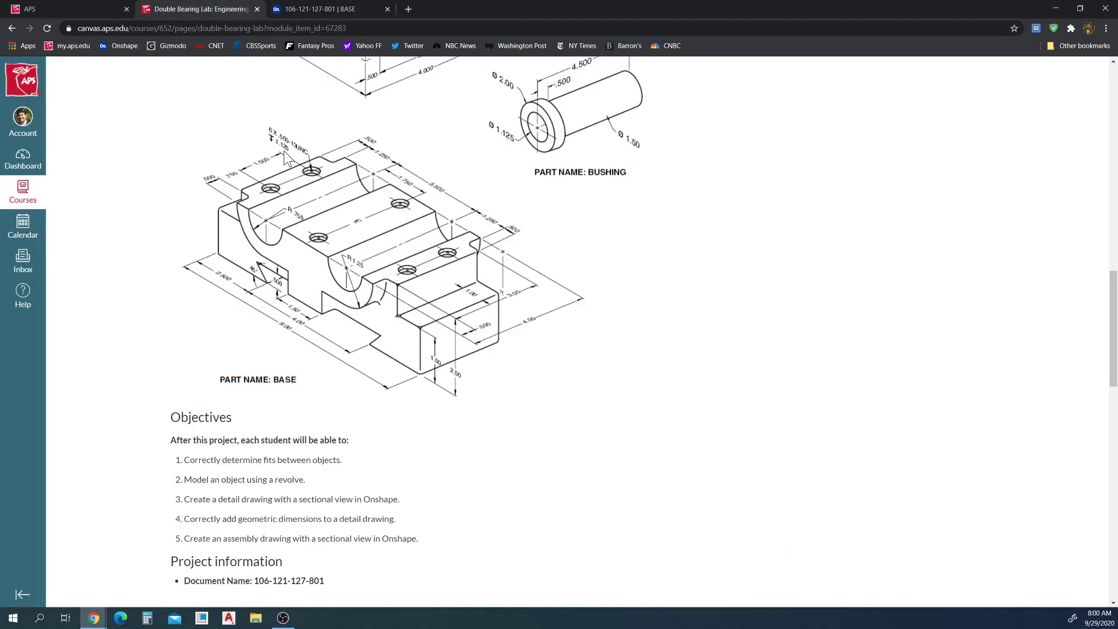
pyautogui.click(318, 10)
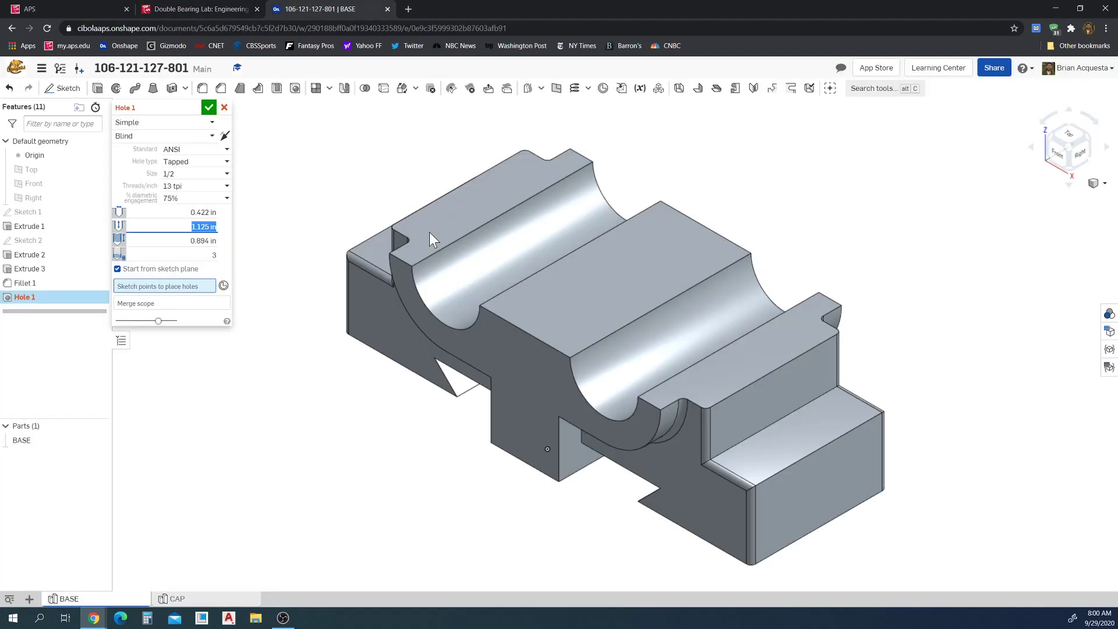
pyautogui.click(223, 286)
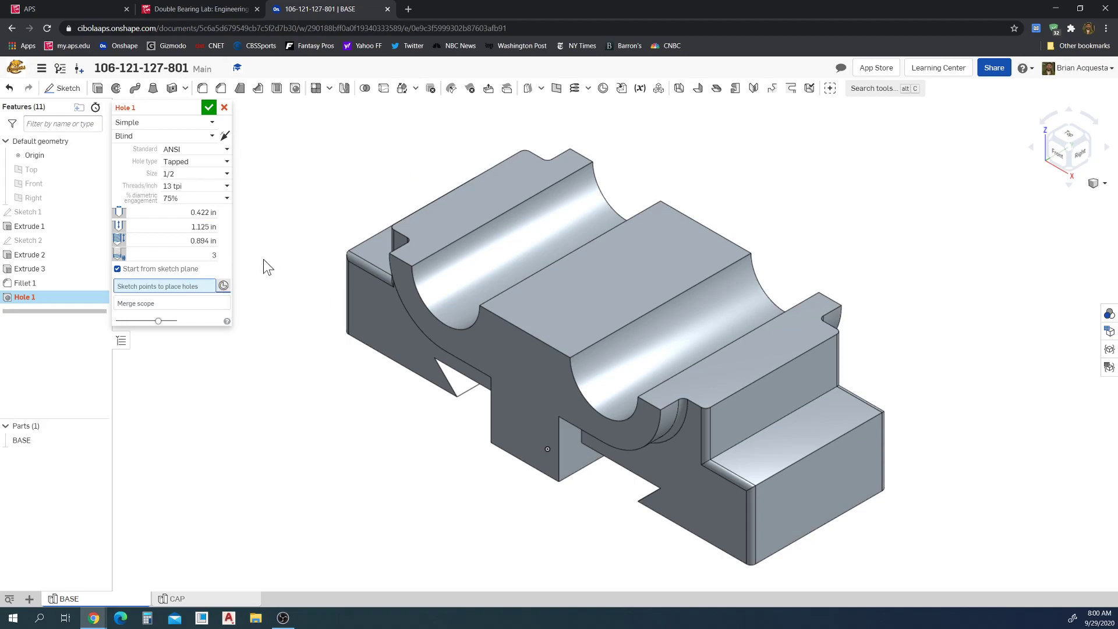
pyautogui.click(534, 232)
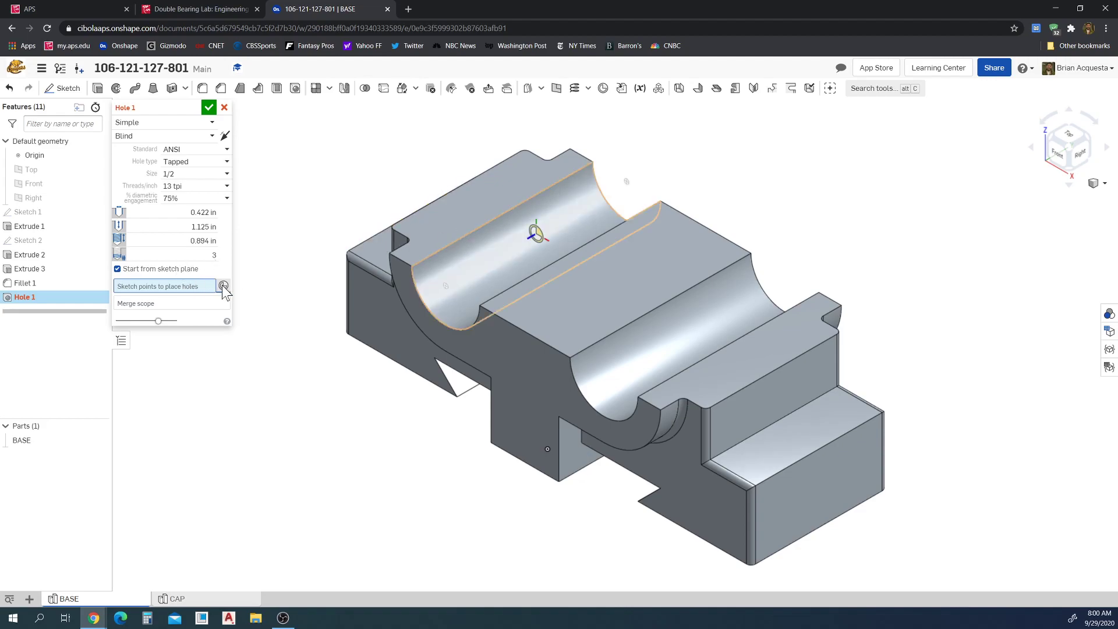
pyautogui.click(525, 331)
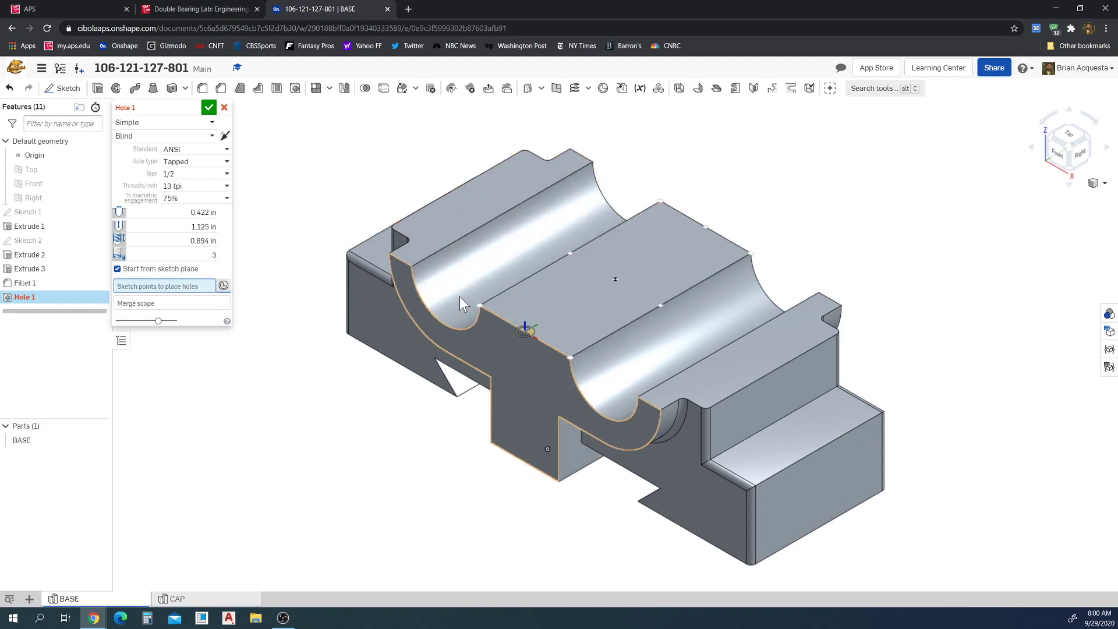
pyautogui.click(403, 261)
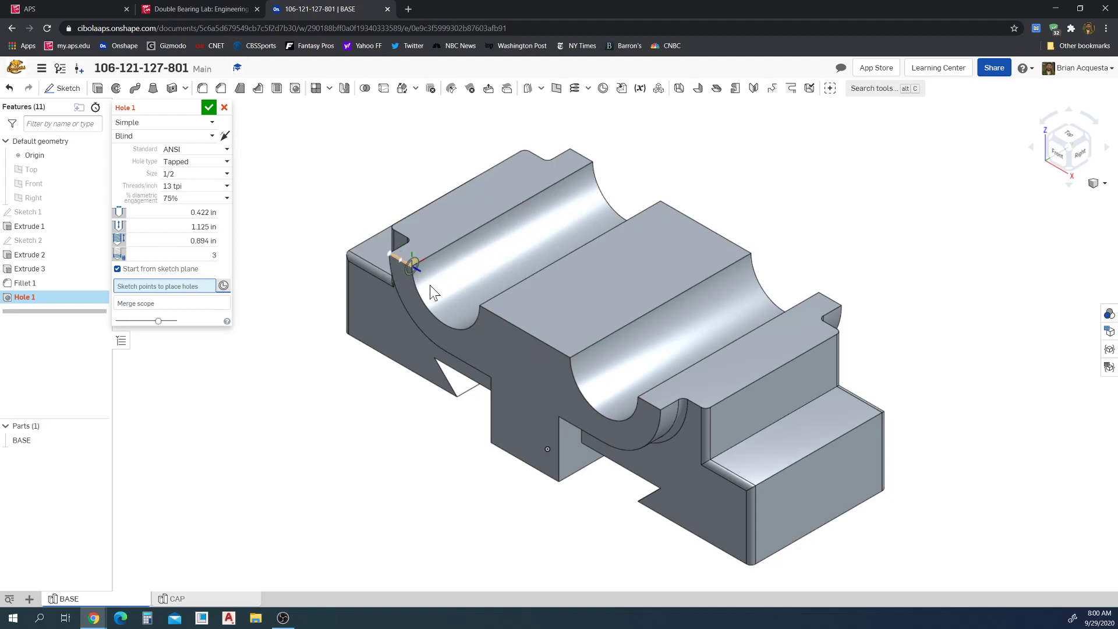
pyautogui.click(600, 337)
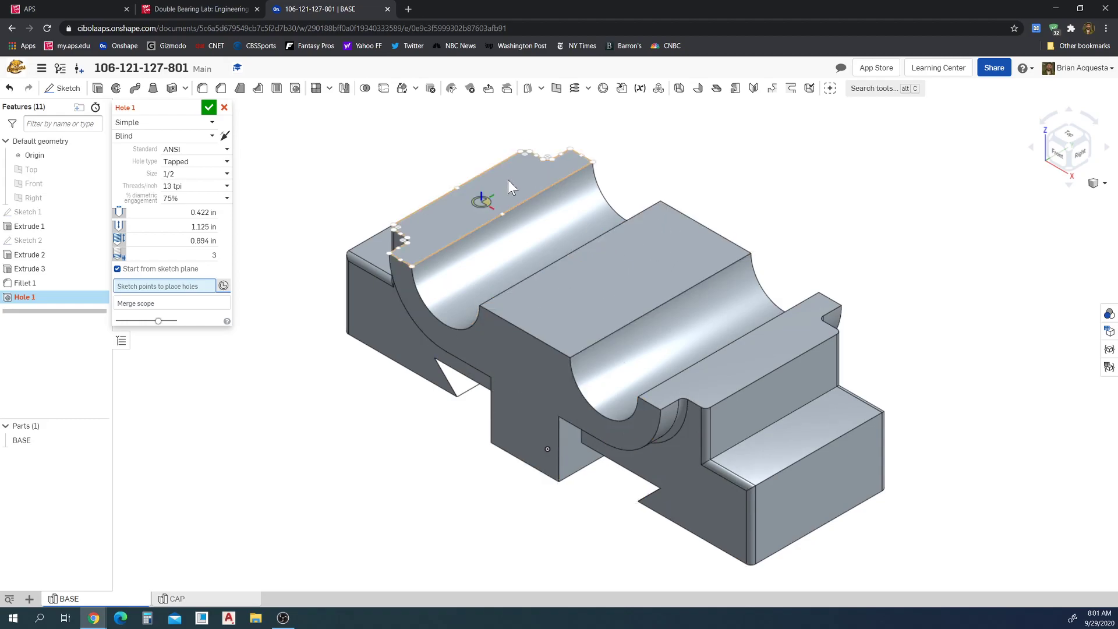
pyautogui.click(224, 108)
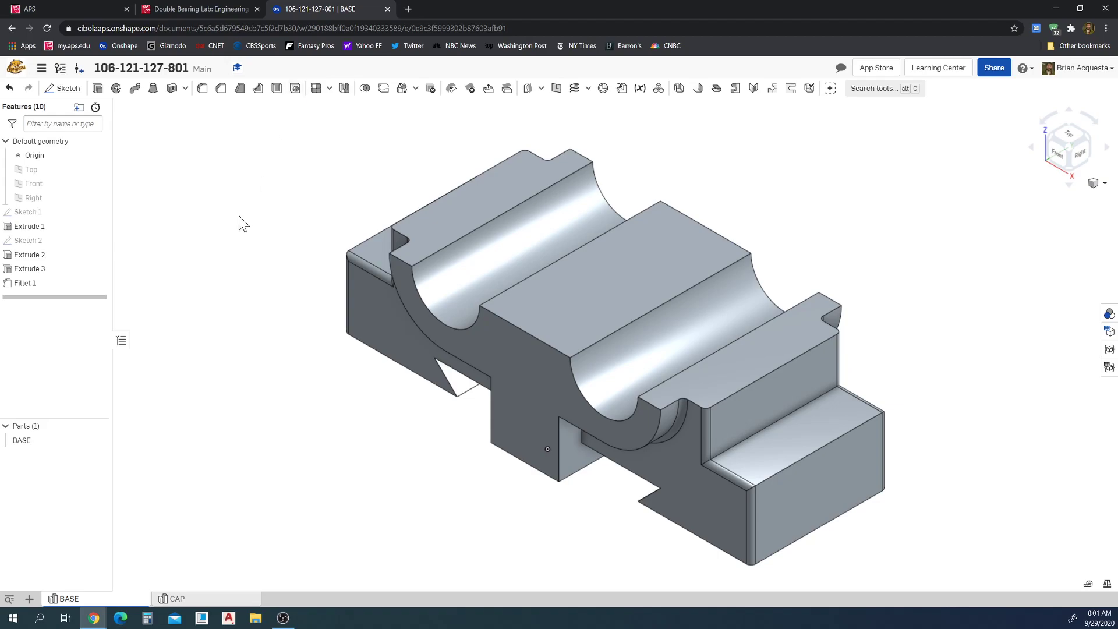
# - Start a sketch on the BASE's raised flat top face at the negative X end, viewed straight on
pyautogui.click(197, 10)
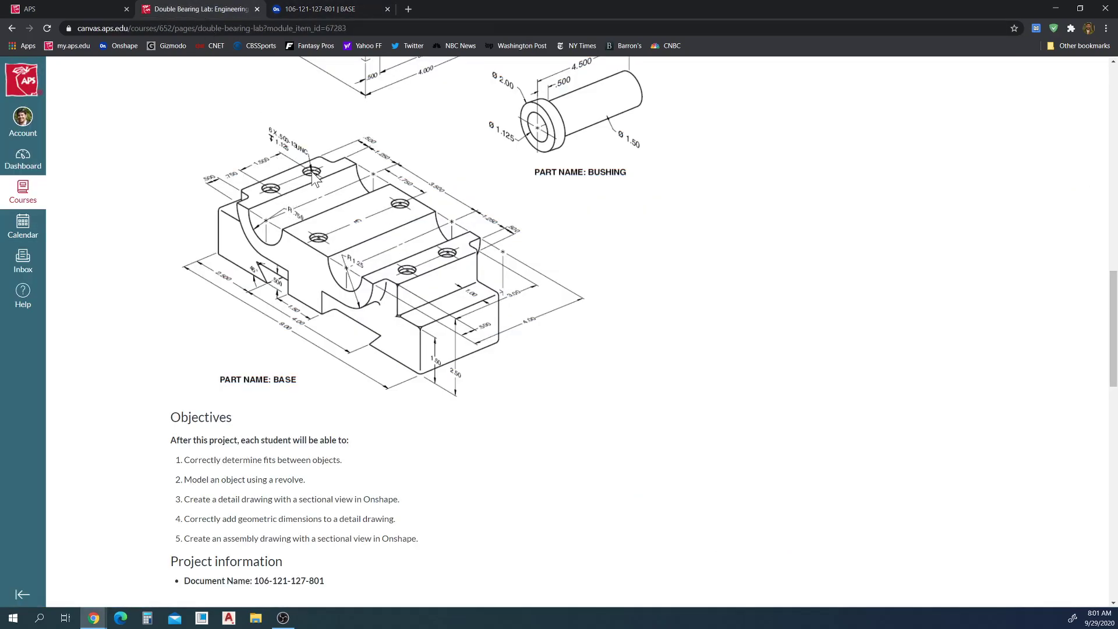
pyautogui.click(318, 10)
pyautogui.click(486, 203)
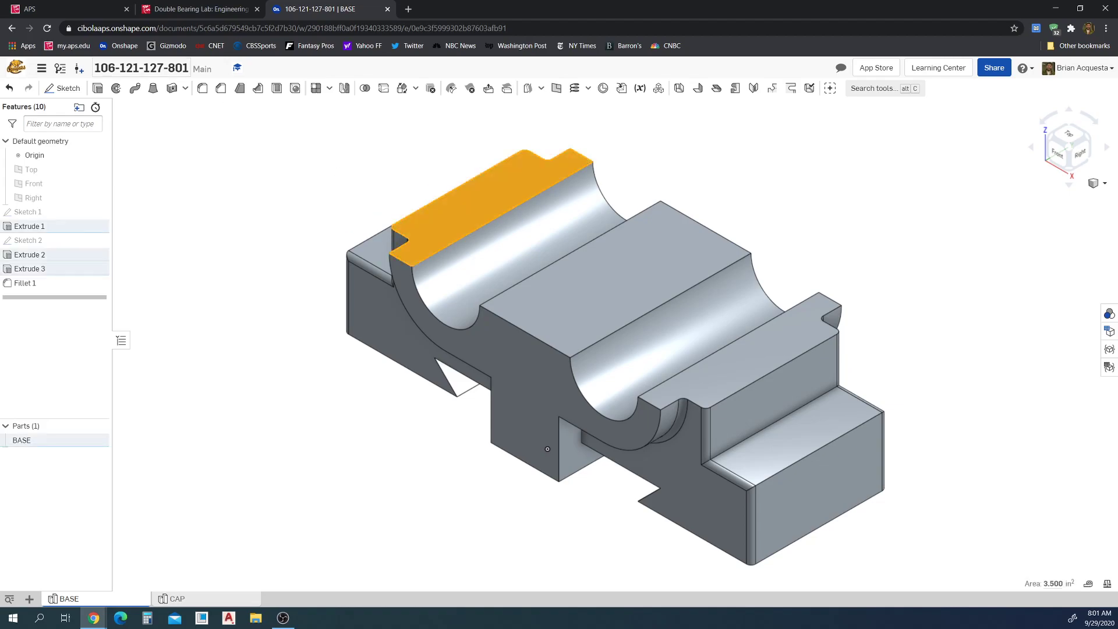
pyautogui.click(64, 89)
pyautogui.press('n')
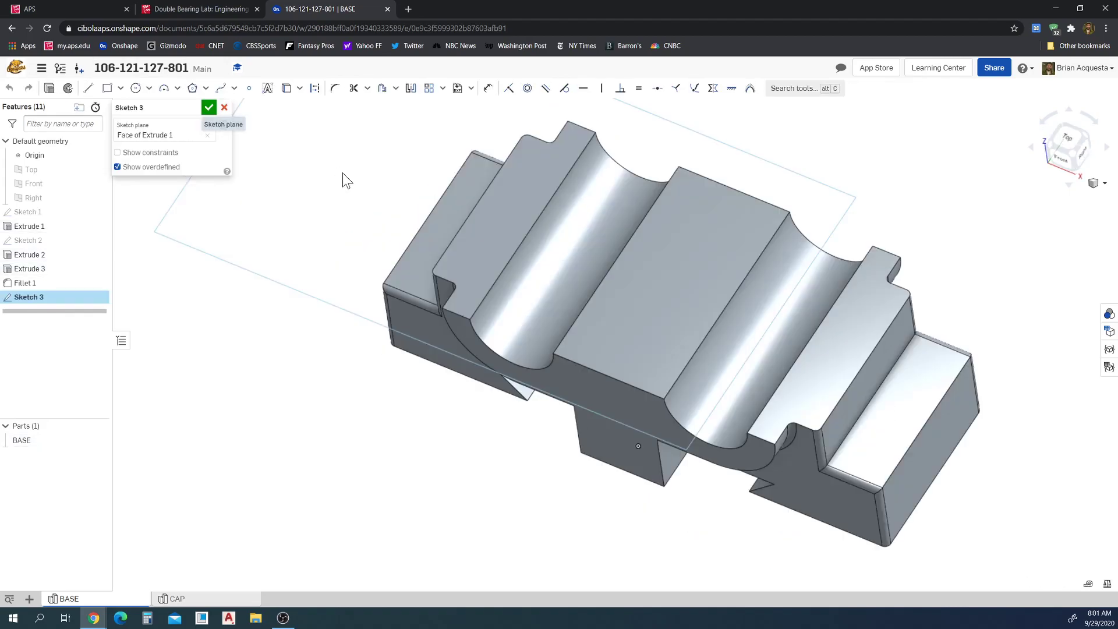
pyautogui.moveTo(798, 330); pyautogui.dragTo(695, 318, button='middle')
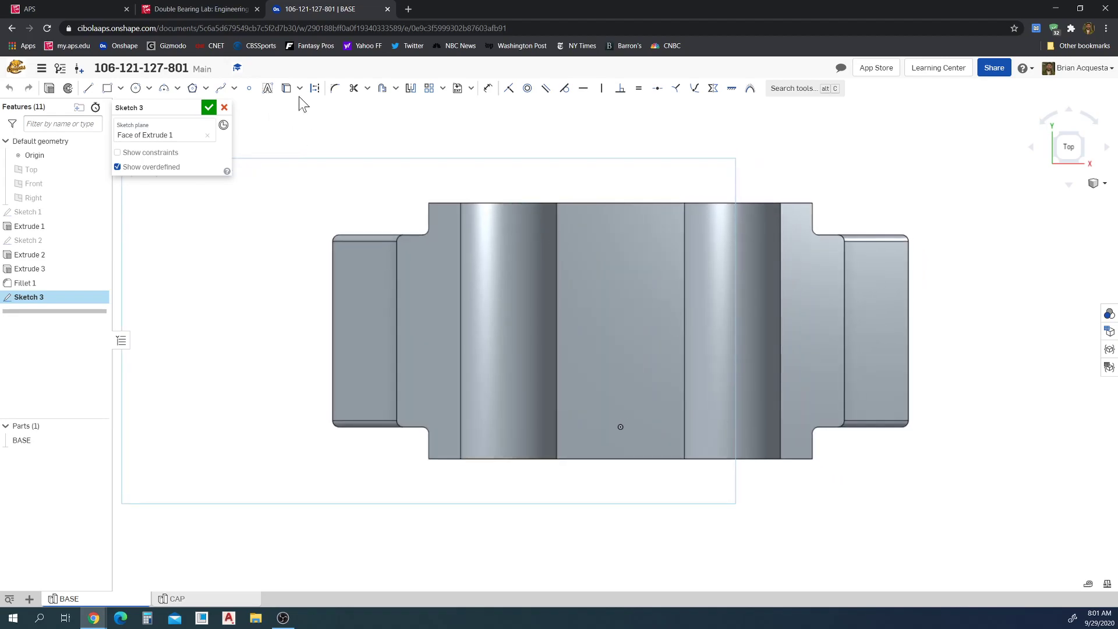
pyautogui.click(315, 88)
pyautogui.click(87, 88)
pyautogui.click(621, 458)
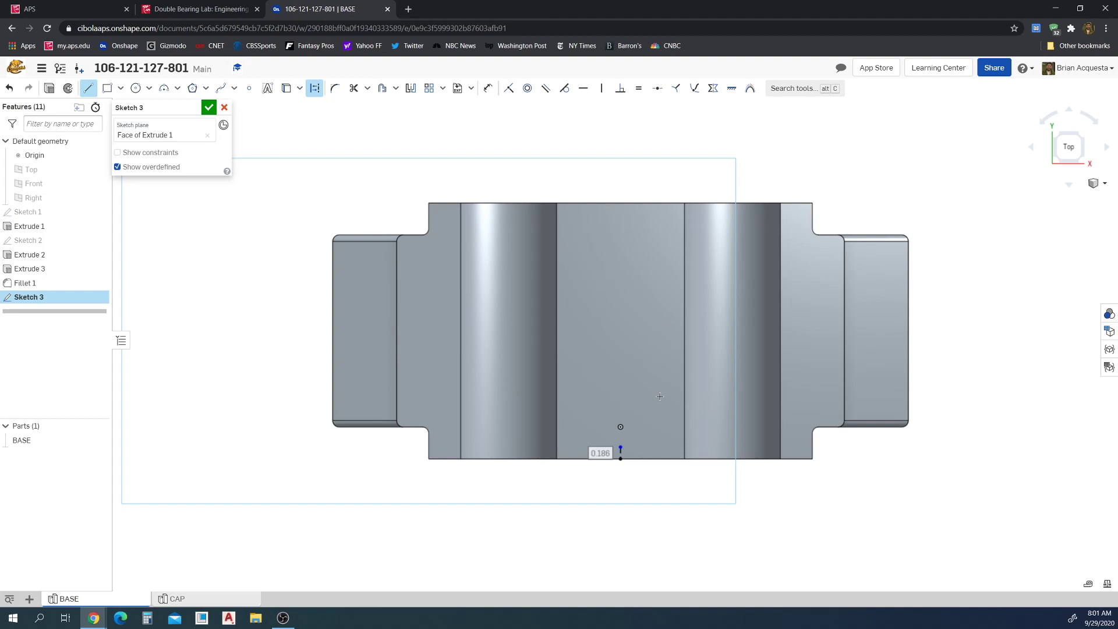
pyautogui.press('Escape')
pyautogui.hotkey('ctrl', 'z')
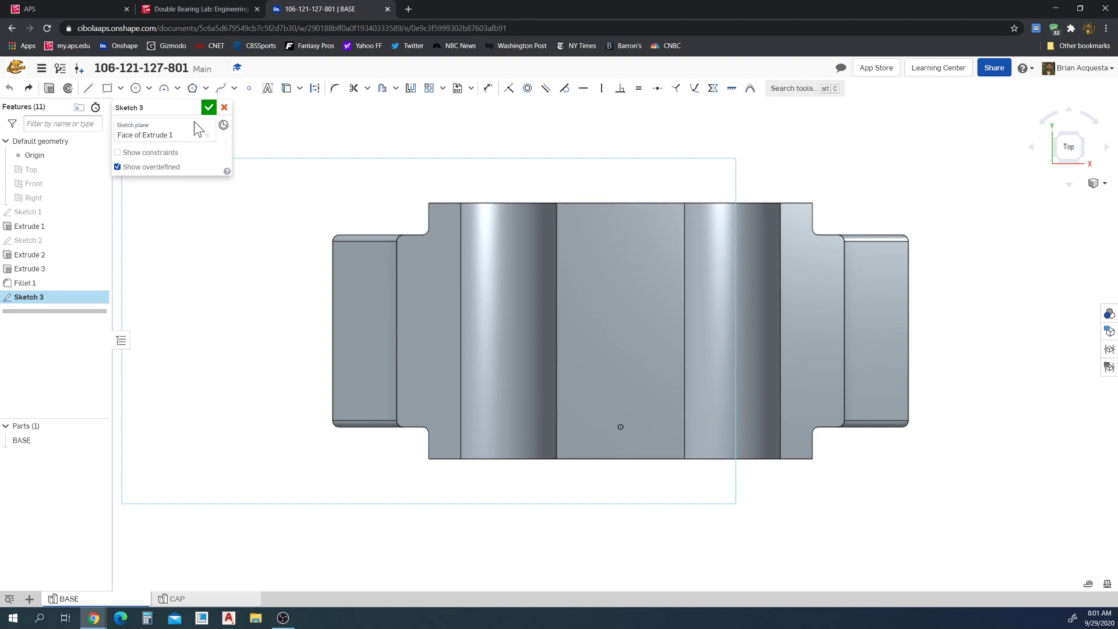
# - Draw a vertical construction line down the middle of the central top face, through the origin, from front edge to back edge
pyautogui.click(88, 88)
pyautogui.click(315, 88)
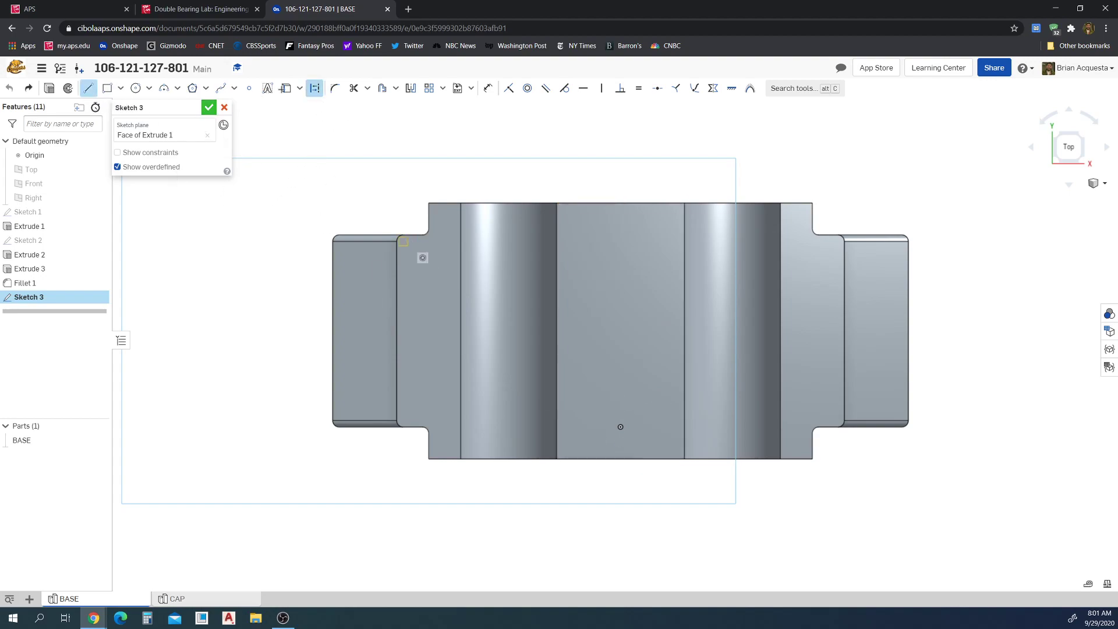
pyautogui.click(620, 459)
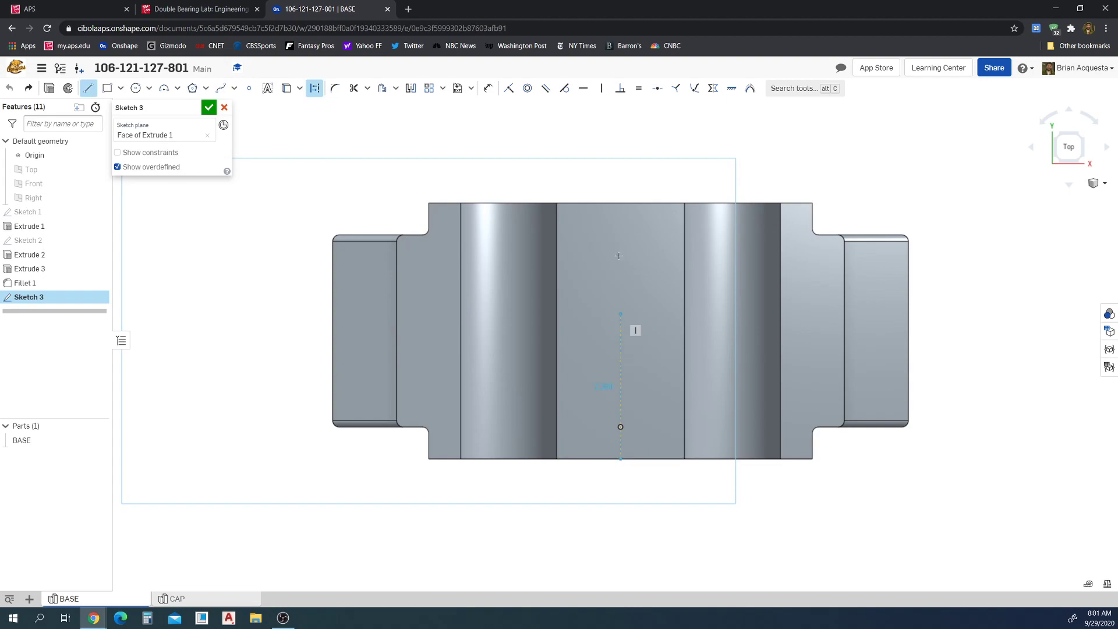
pyautogui.click(621, 203)
pyautogui.press('Escape')
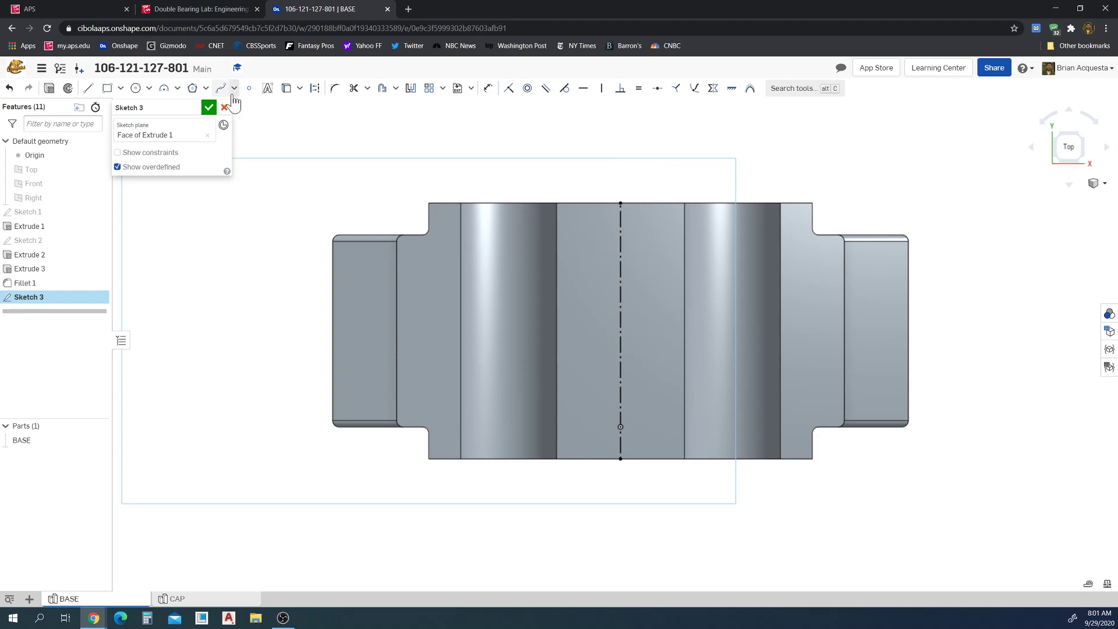
# - Draw a 4 in vertical construction line joining the back and front outer corners of the raised face at the negative X end
pyautogui.click(314, 88)
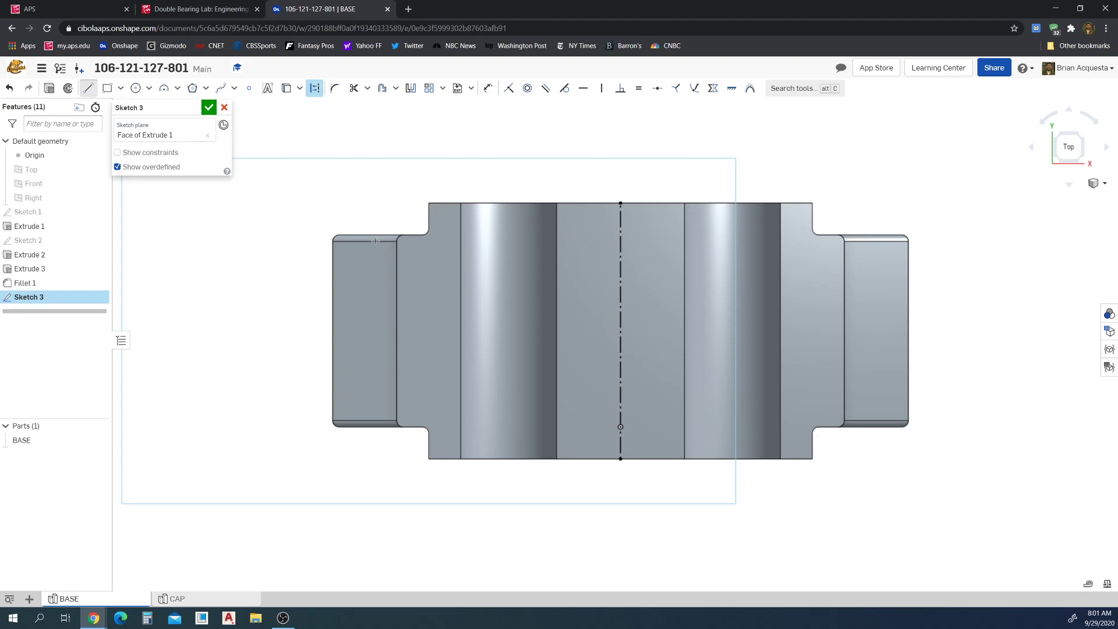
pyautogui.click(88, 88)
pyautogui.click(429, 203)
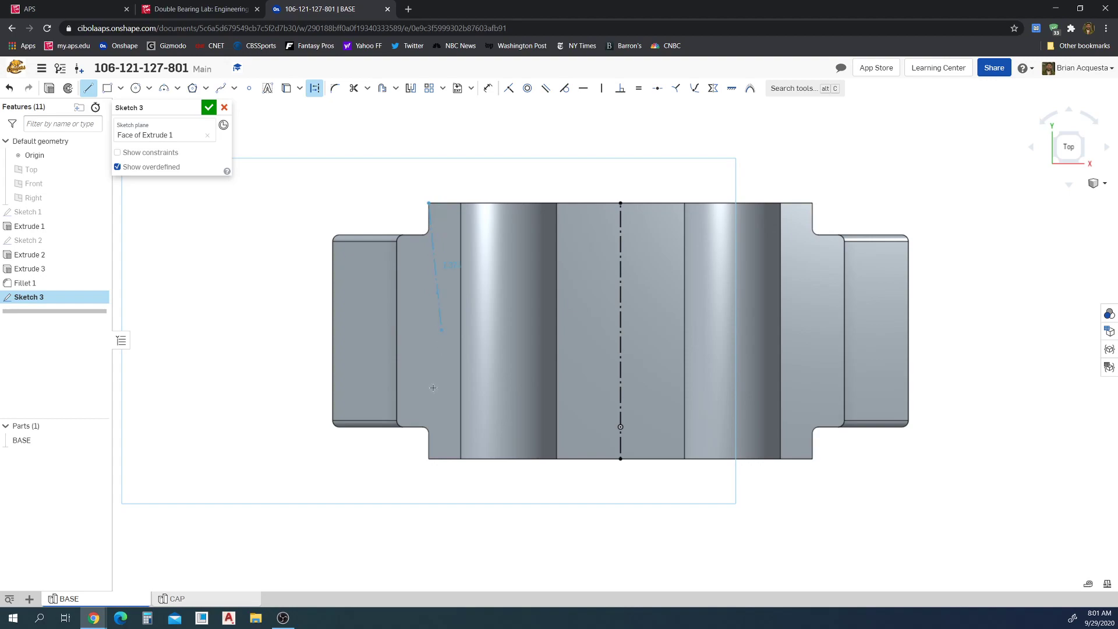
pyautogui.click(429, 458)
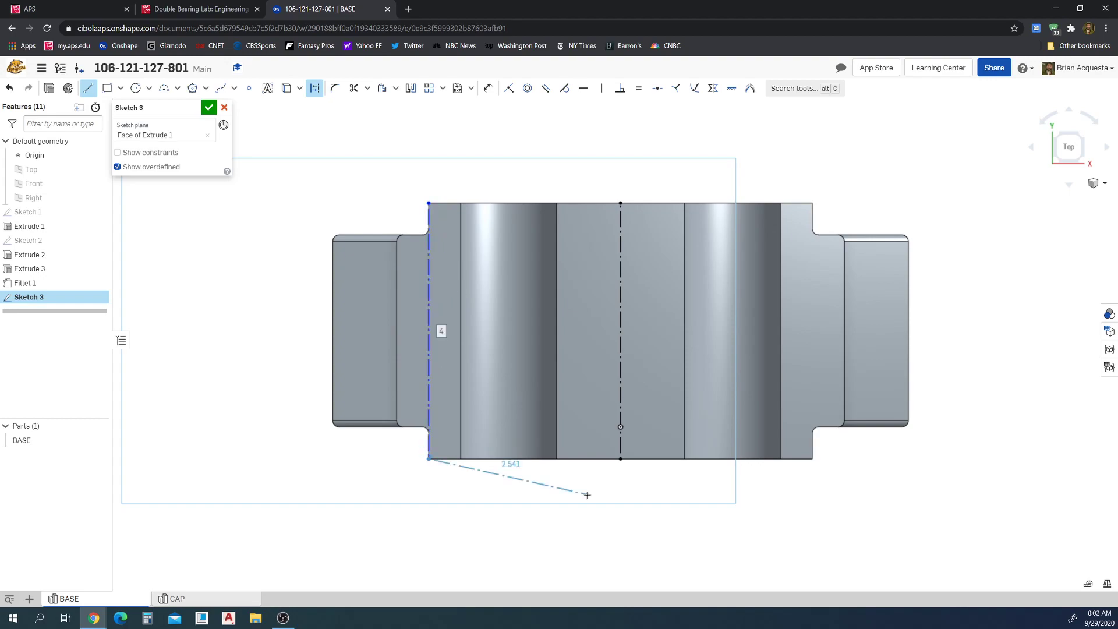
pyautogui.press('Escape')
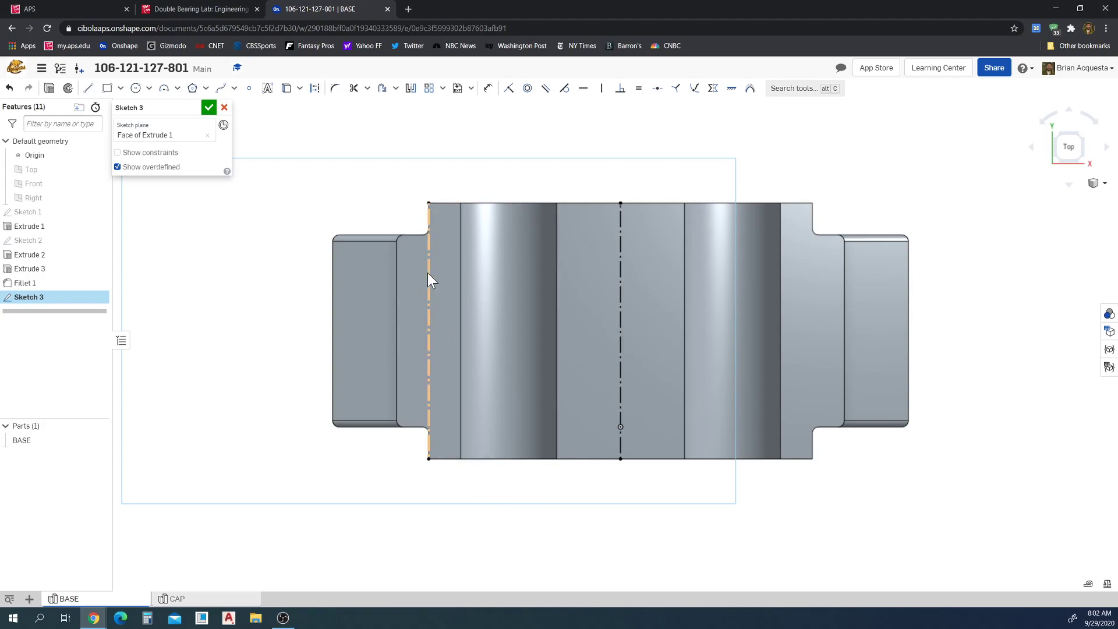
# - Following the BASE drawing, place two sketch points on the outer construction line and two on the central construction line for the hole centers
pyautogui.click(246, 13)
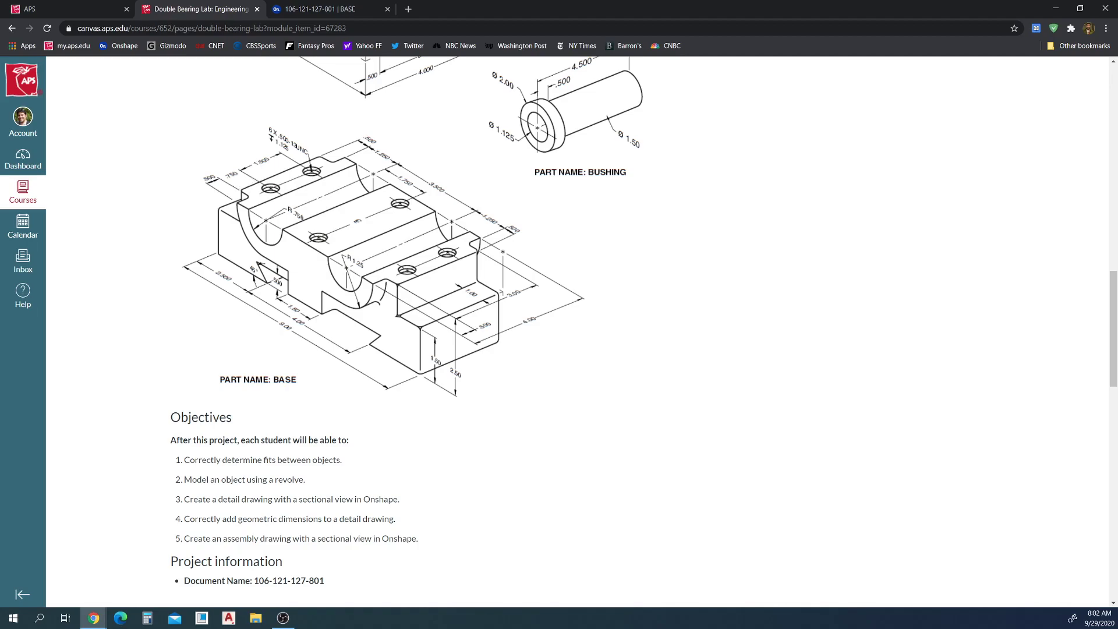
pyautogui.click(308, 7)
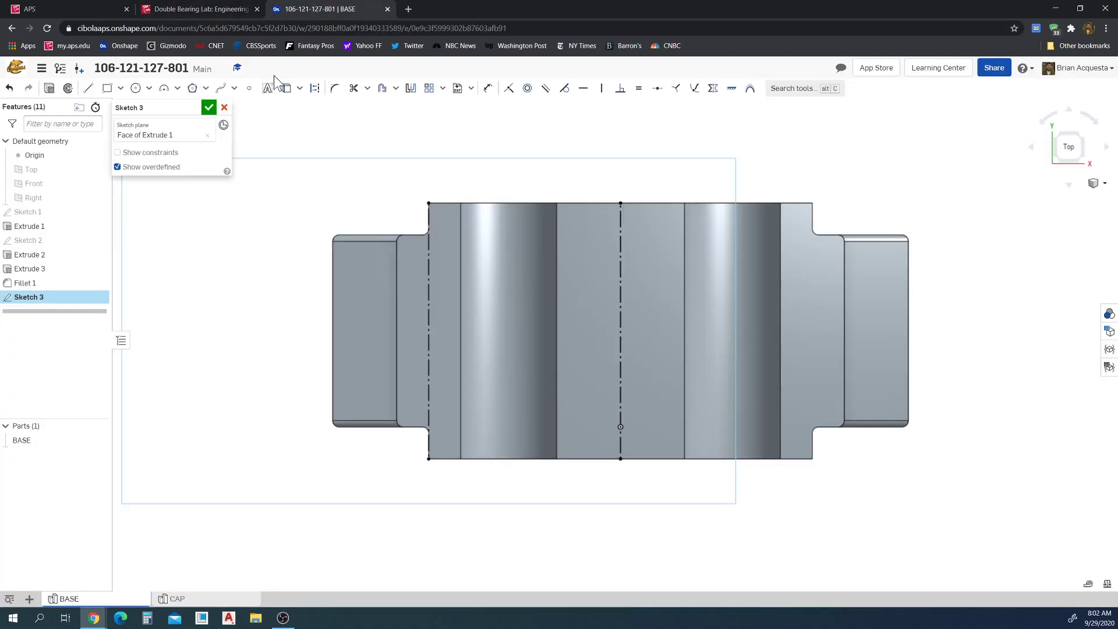
pyautogui.click(251, 90)
pyautogui.click(429, 272)
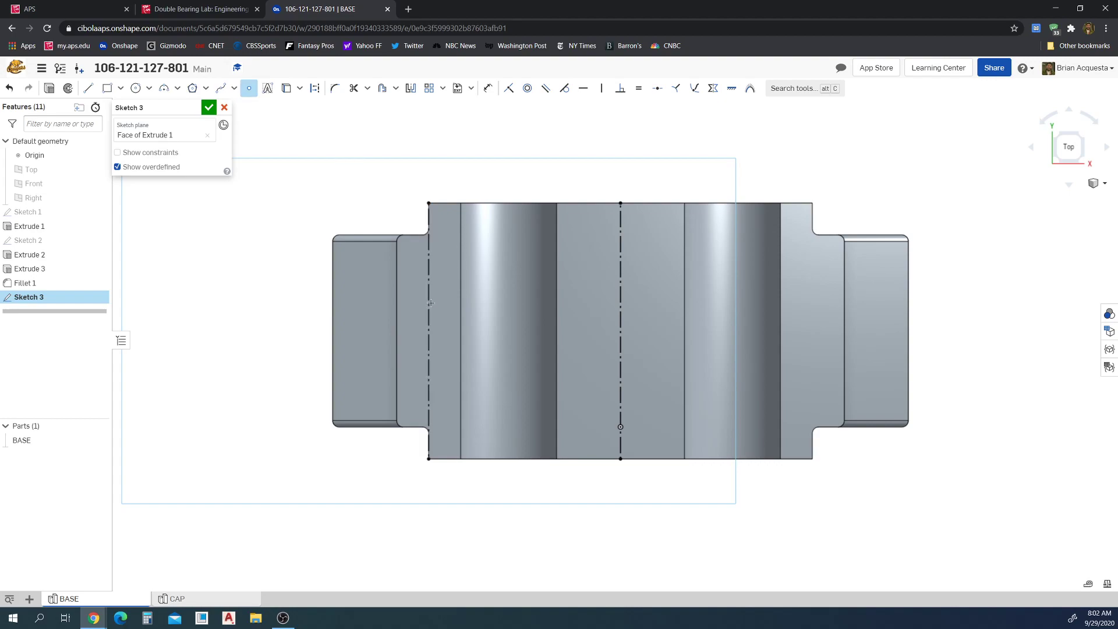
pyautogui.click(429, 363)
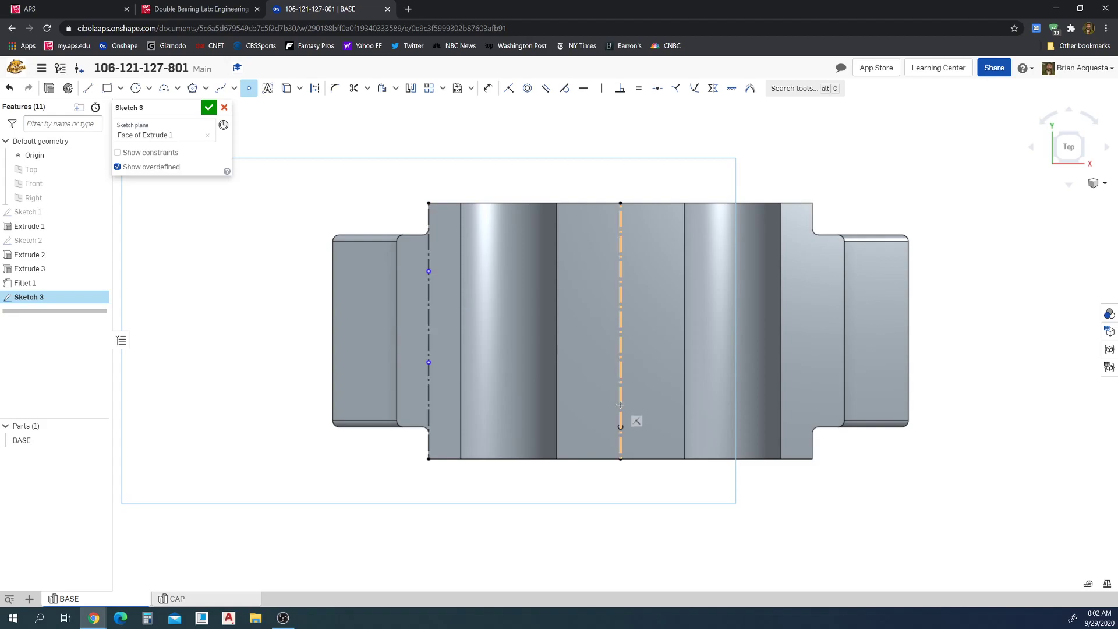
pyautogui.click(620, 426)
pyautogui.click(620, 399)
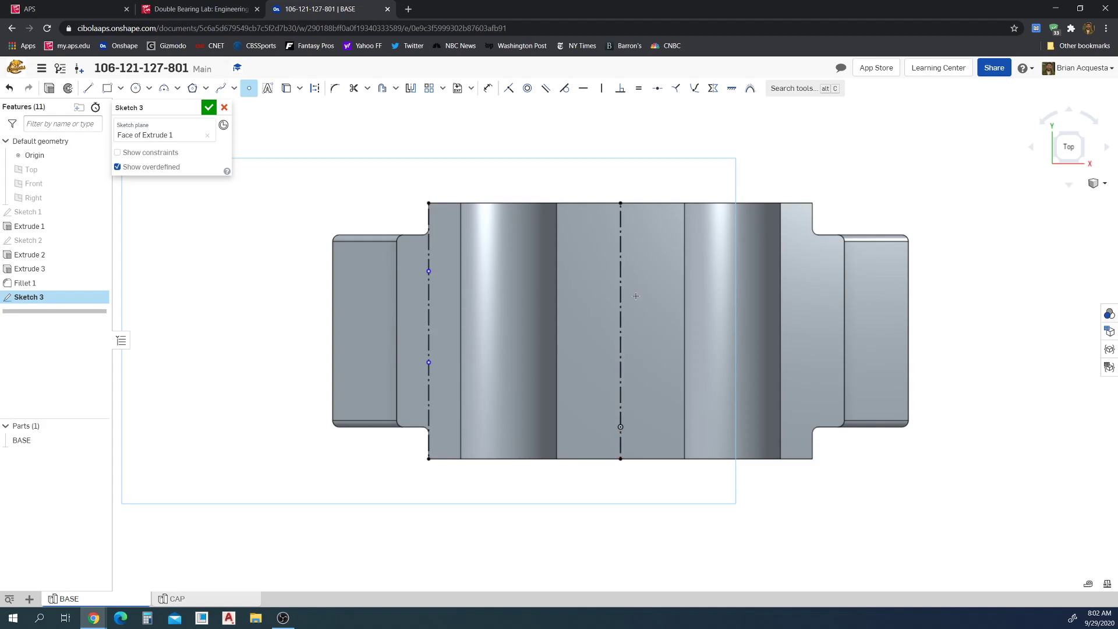
pyautogui.click(621, 235)
# - Dimension the spacing between the two points on the outer construction line as 1.5 in, per the BASE drawing
pyautogui.click(488, 88)
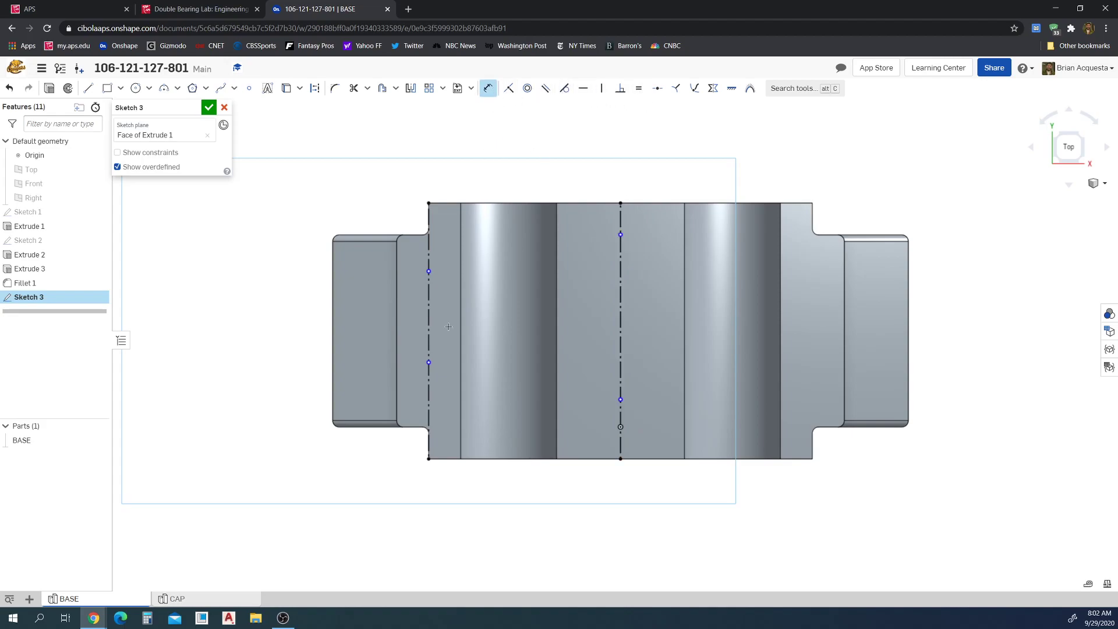
pyautogui.click(425, 357)
pyautogui.click(294, 319)
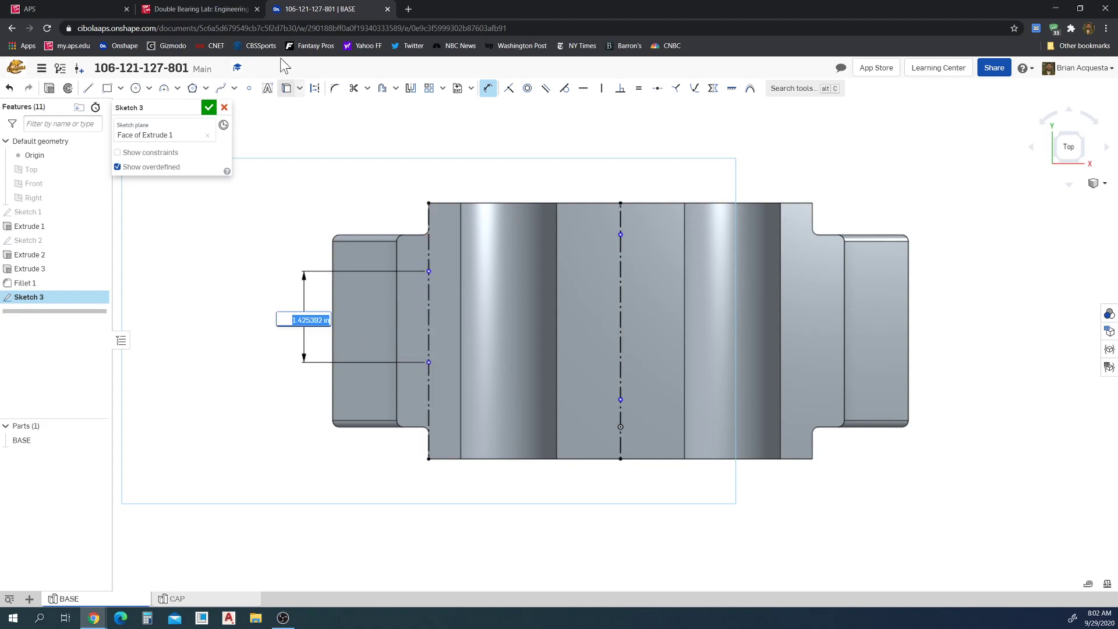
pyautogui.click(198, 9)
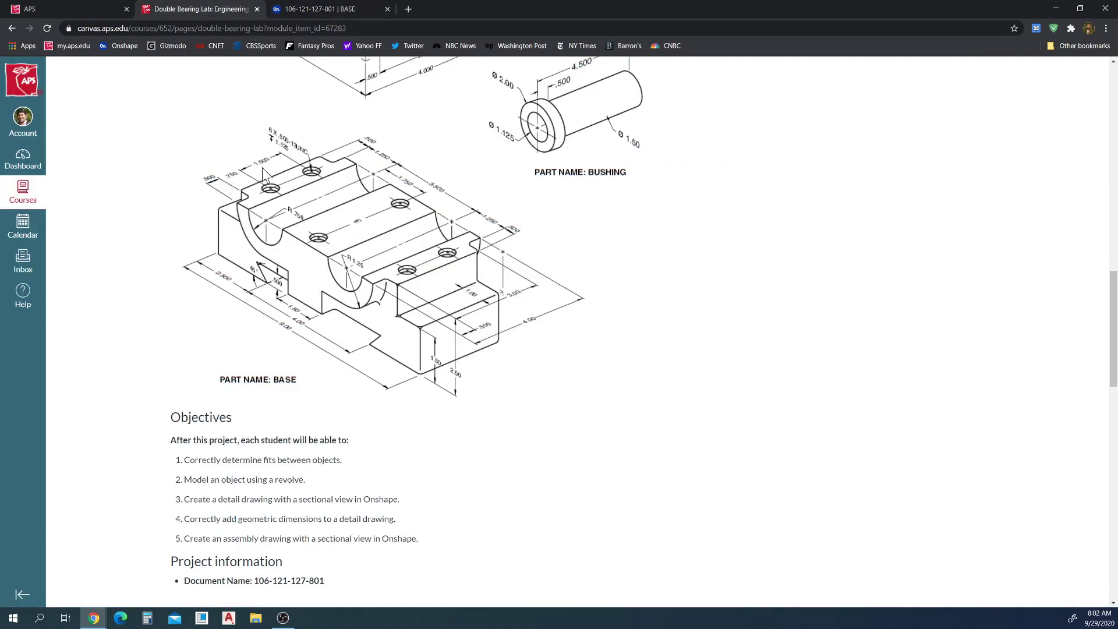
pyautogui.click(319, 8)
pyautogui.write('1')
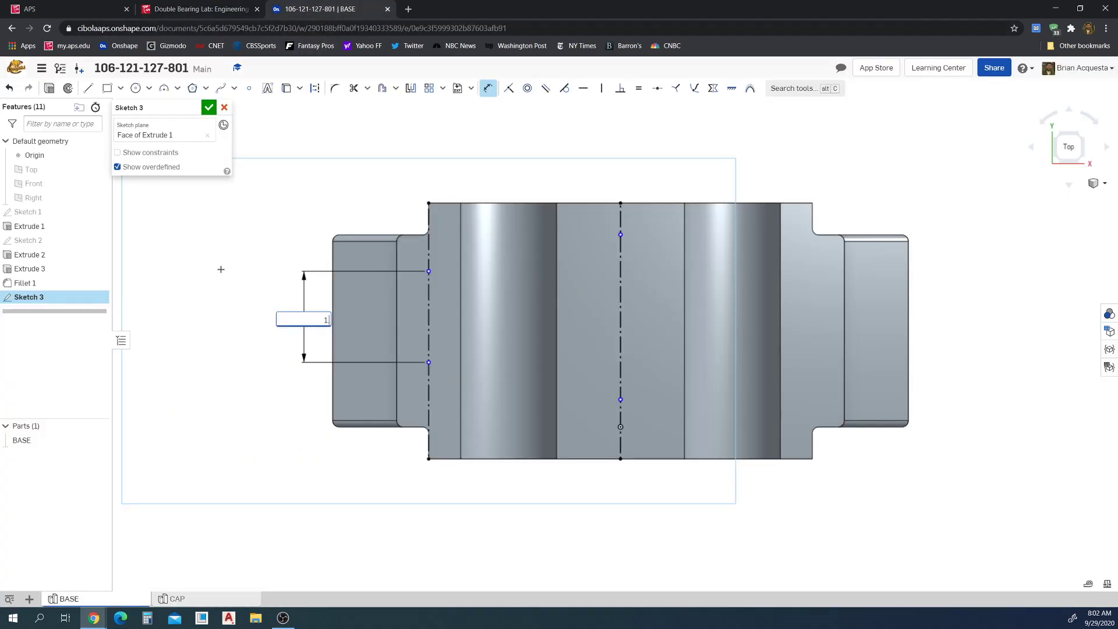
pyautogui.write('.5')
pyautogui.press('Return')
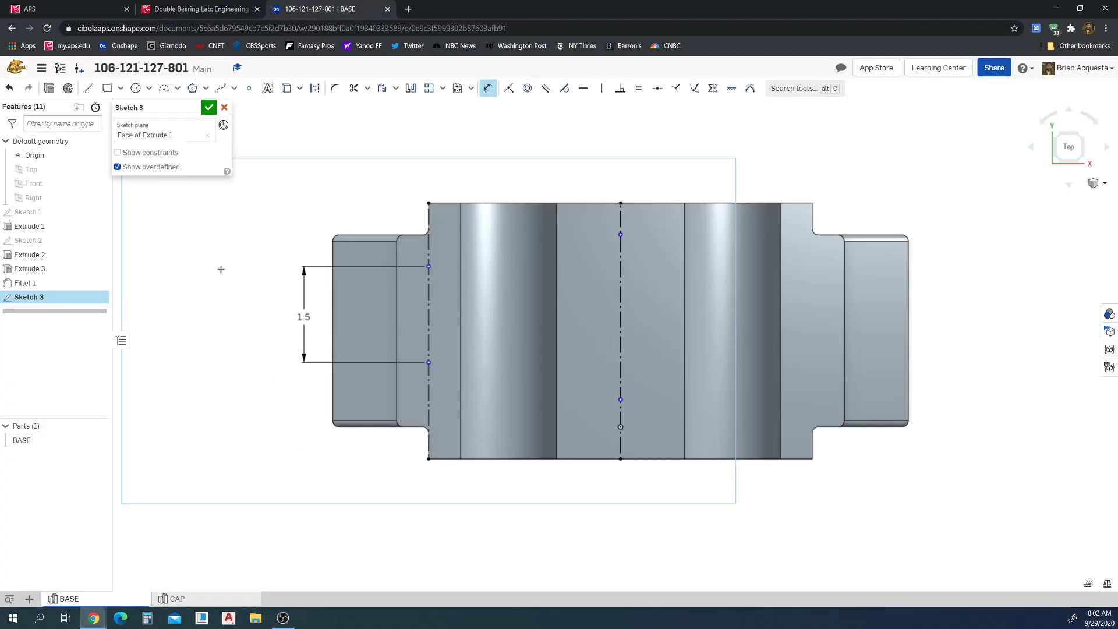
# - Dimension the lower outer point from the construction line's front endpoint as .5+.75 in, per the BASE drawing
pyautogui.click(222, 8)
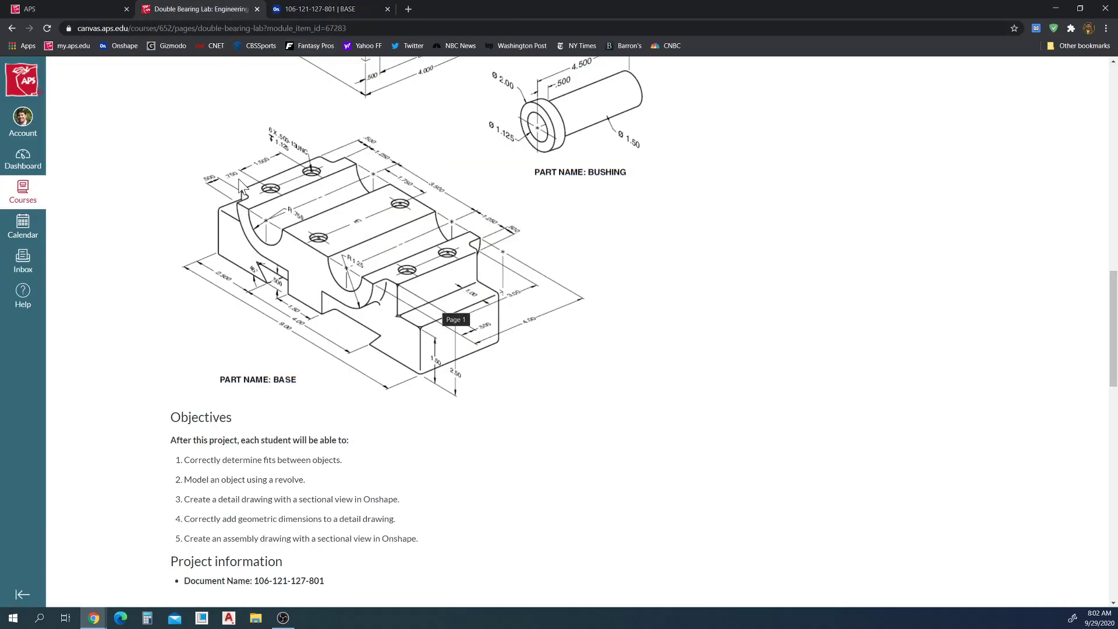
pyautogui.click(317, 11)
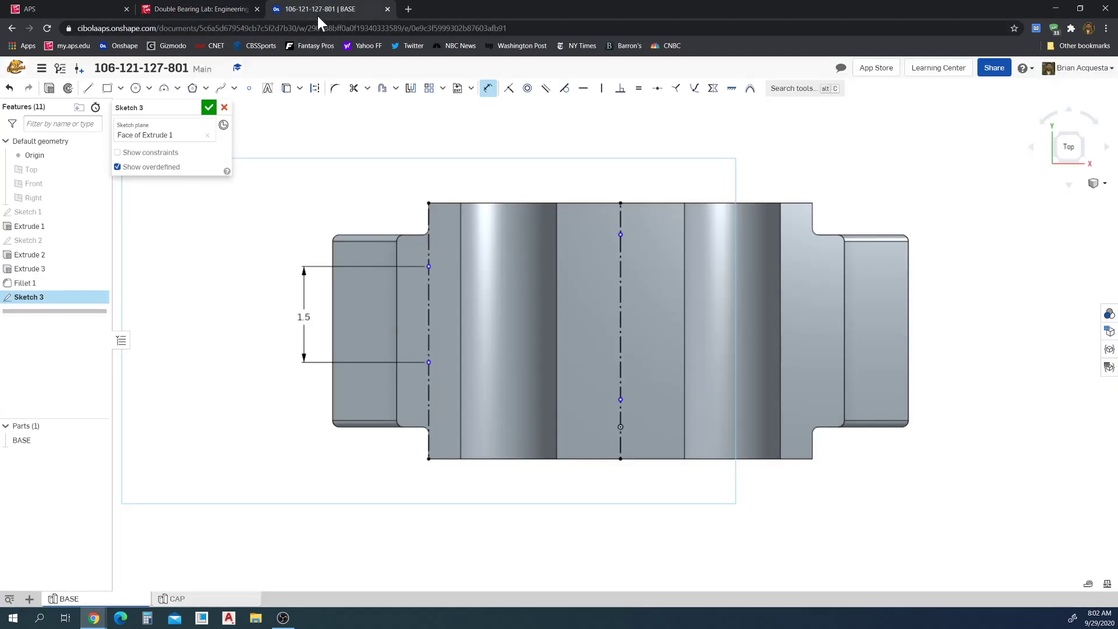
pyautogui.click(429, 362)
pyautogui.click(428, 458)
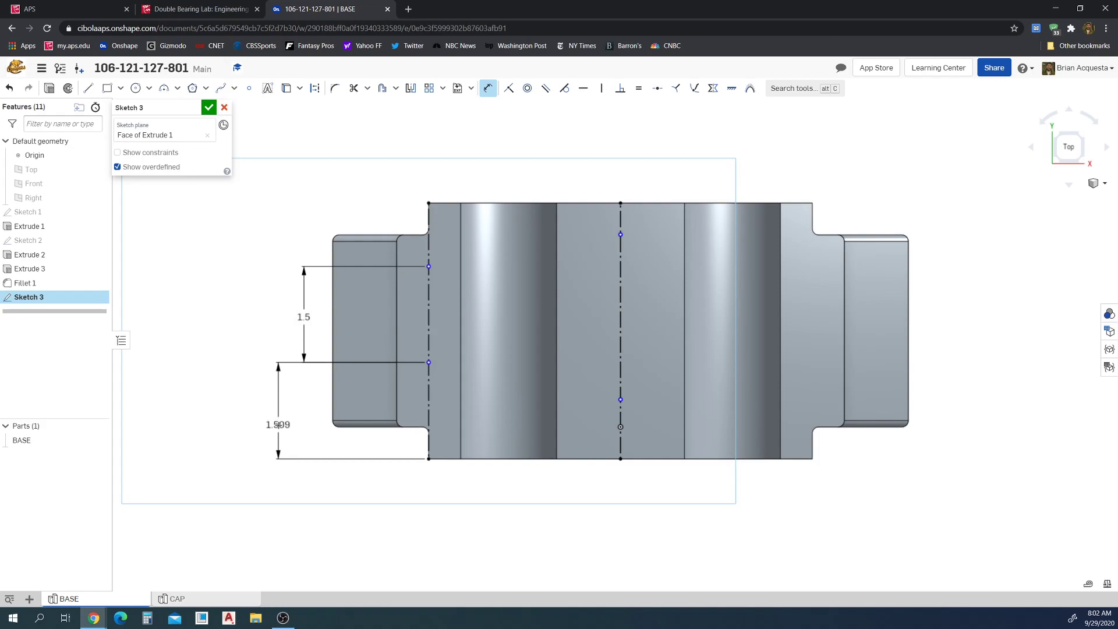
pyautogui.click(303, 418)
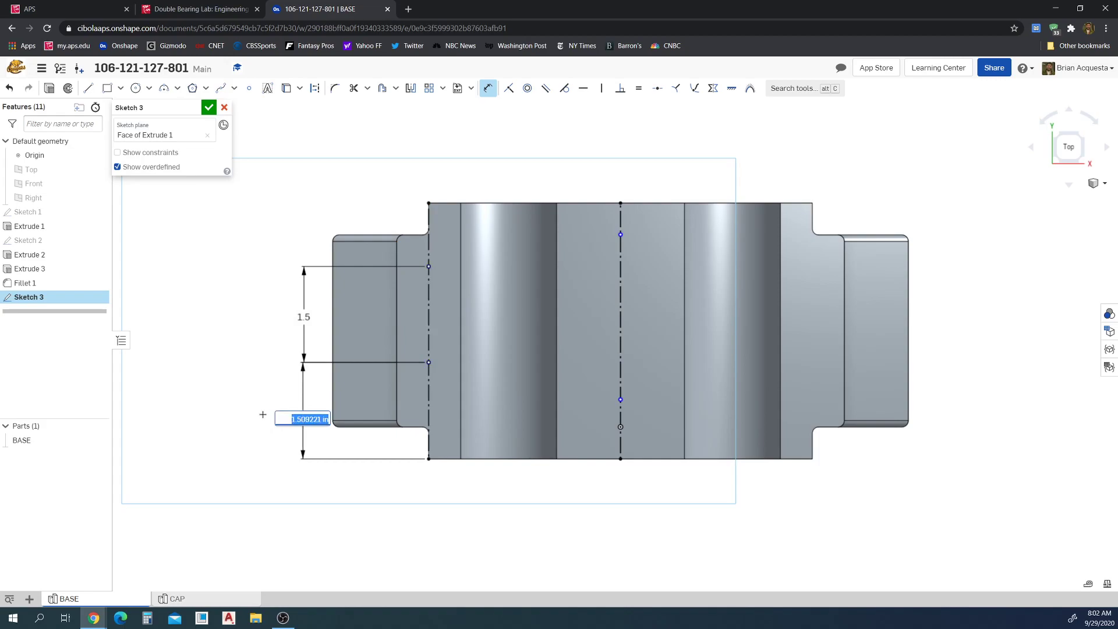
pyautogui.press('BackSpace')
pyautogui.write('.5+.75')
pyautogui.press('Return')
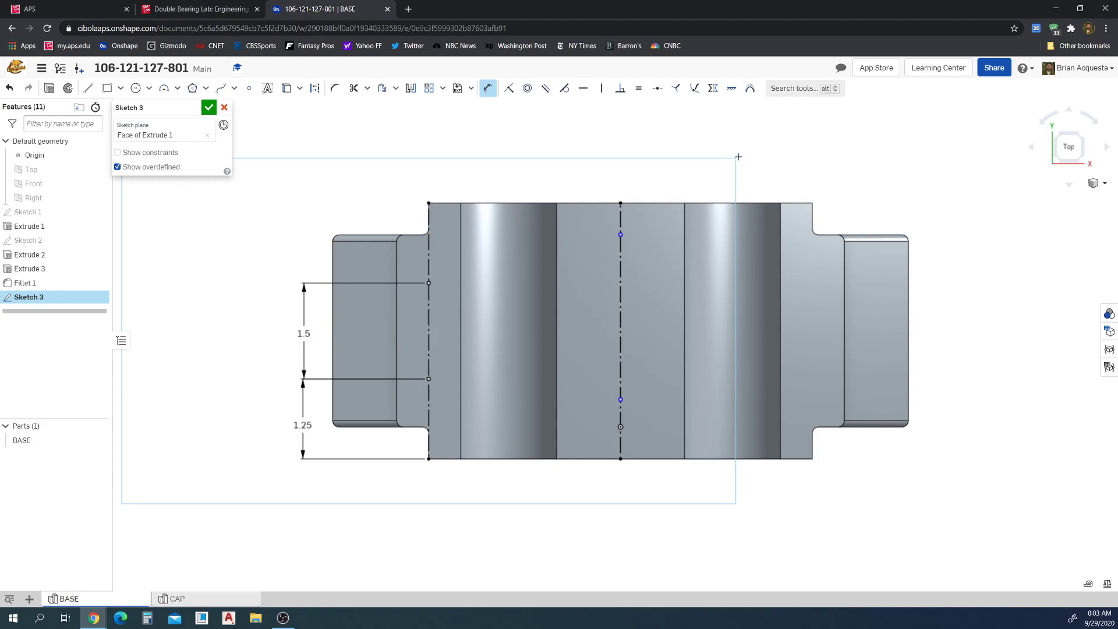
# - Dimension the upper point on the central construction line 0.5 in from the back edge, after checking the lab drawing
pyautogui.click(621, 233)
pyautogui.click(213, 10)
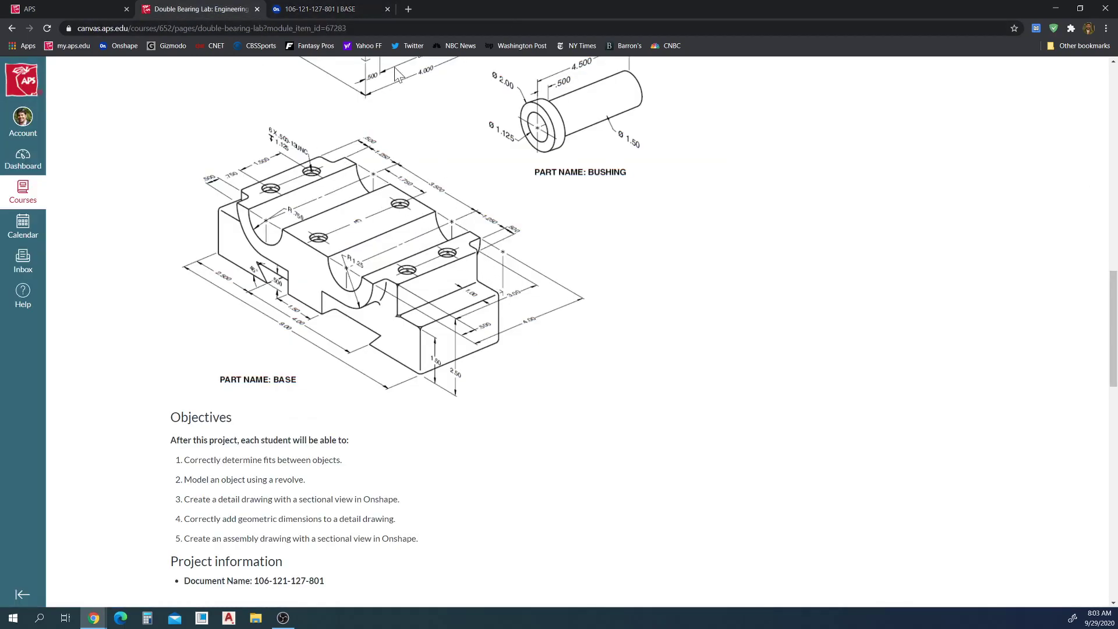
pyautogui.click(326, 9)
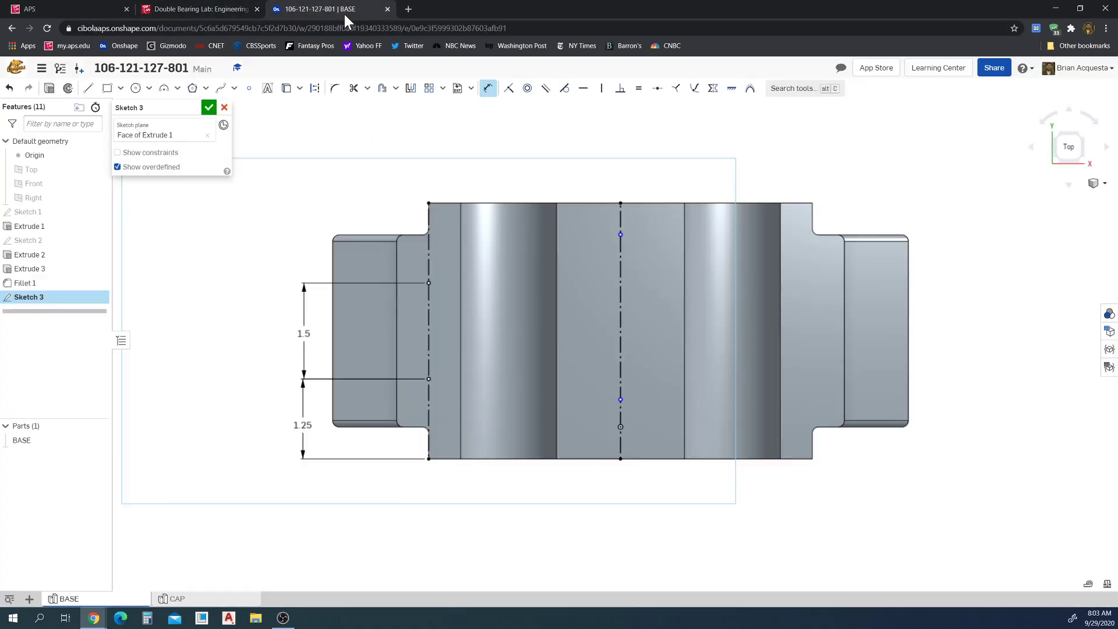
pyautogui.click(620, 203)
pyautogui.click(580, 180)
pyautogui.write('0.5')
pyautogui.press('Return')
# - Dimension the lower point on the central construction line 0.5 in from the front edge
pyautogui.click(617, 458)
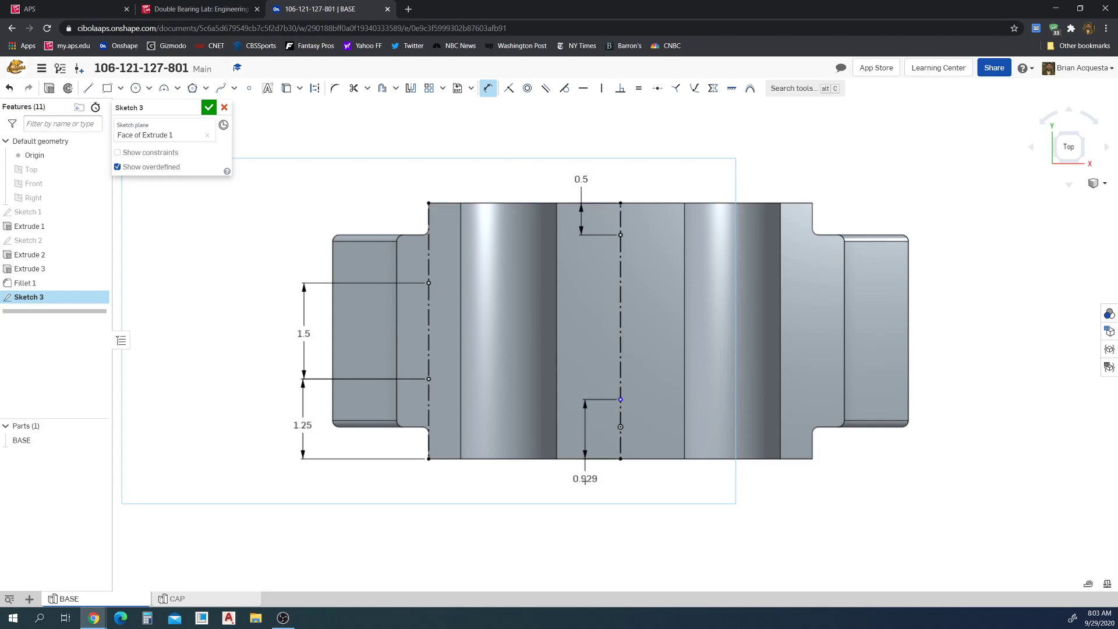
pyautogui.click(584, 480)
pyautogui.write('.5')
pyautogui.press('Return')
pyautogui.press('Escape')
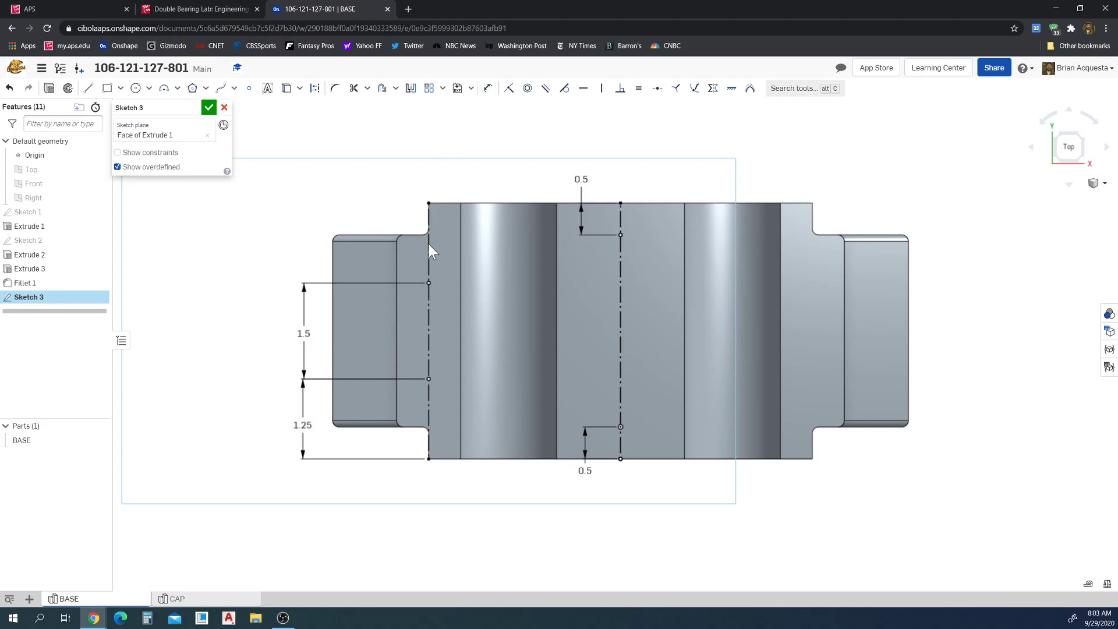
# - Mirror the two outer hole points across the central construction line and finish the sketch
pyautogui.click(428, 283)
pyautogui.click(428, 378)
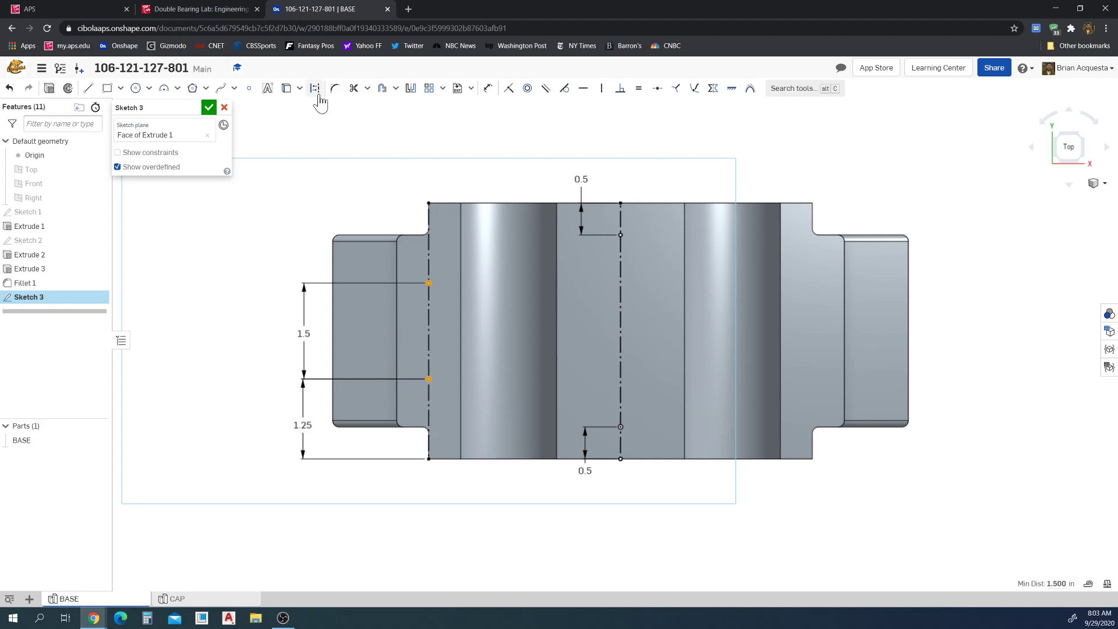
pyautogui.click(410, 87)
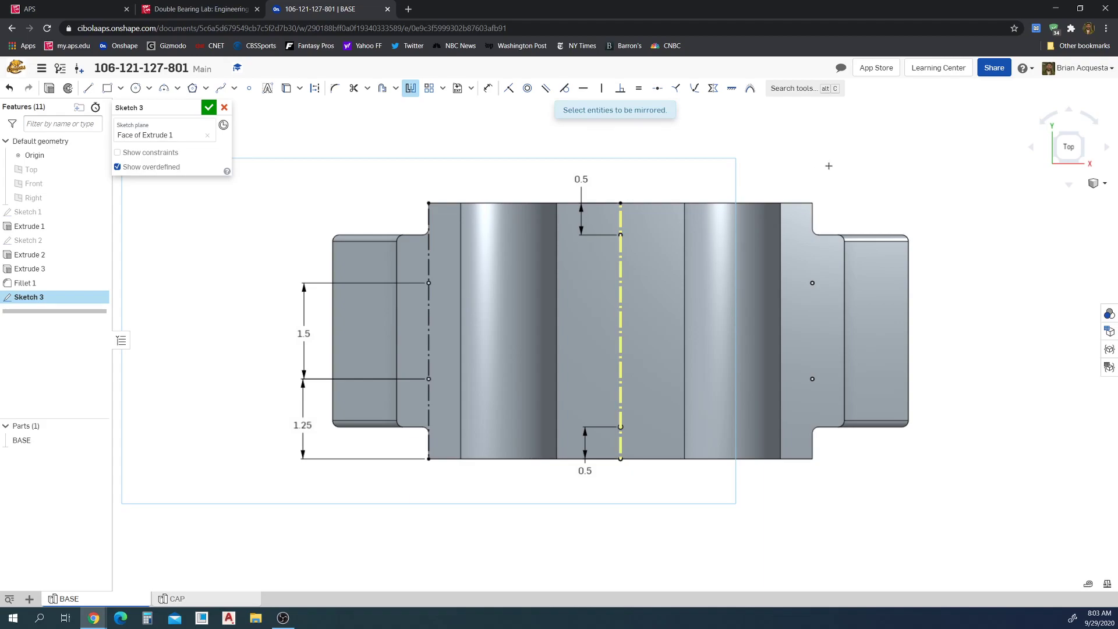
pyautogui.click(209, 107)
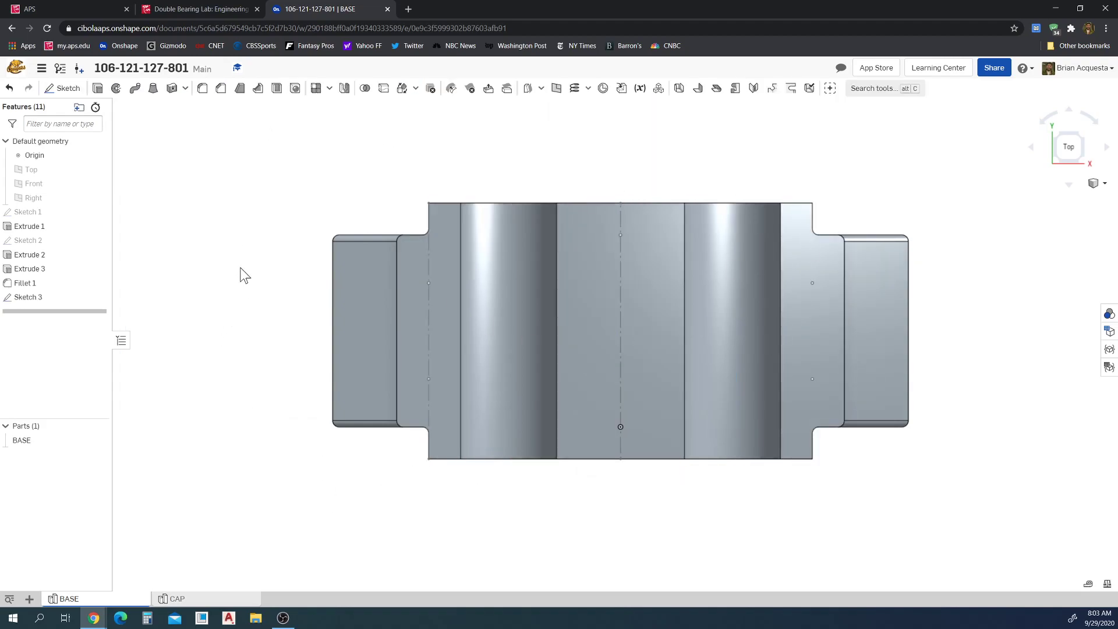
# - Create ANSI tapped 1/2-13 blind holes, 1.125 in deep, at the six hole points of Sketch 3, excluding the construction lines' endpoints
pyautogui.click(1099, 184)
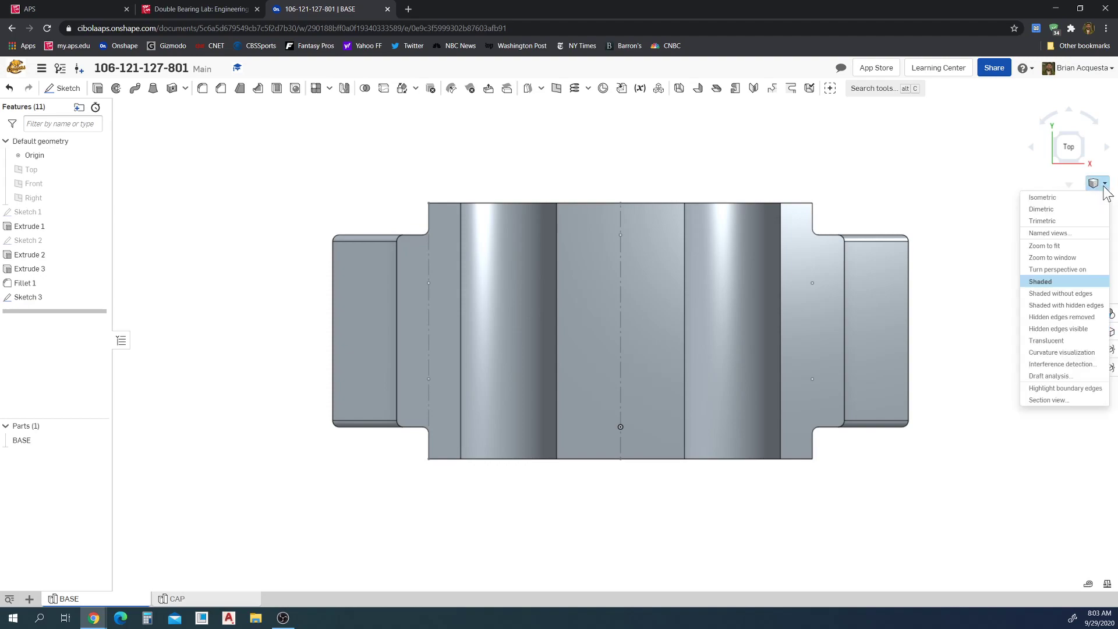
pyautogui.click(1074, 197)
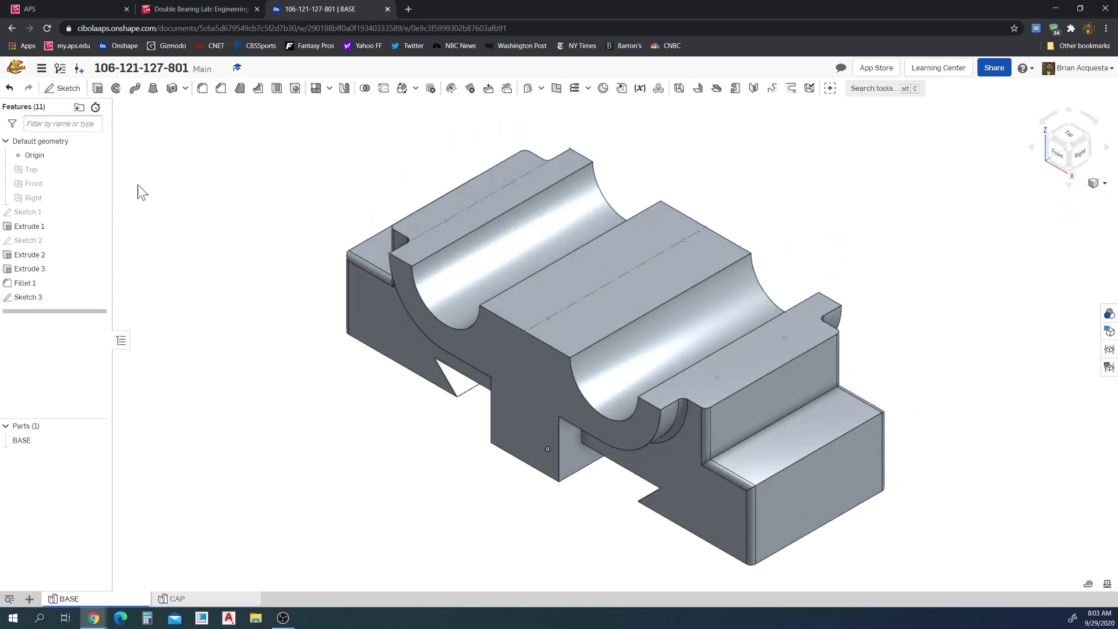
pyautogui.click(294, 90)
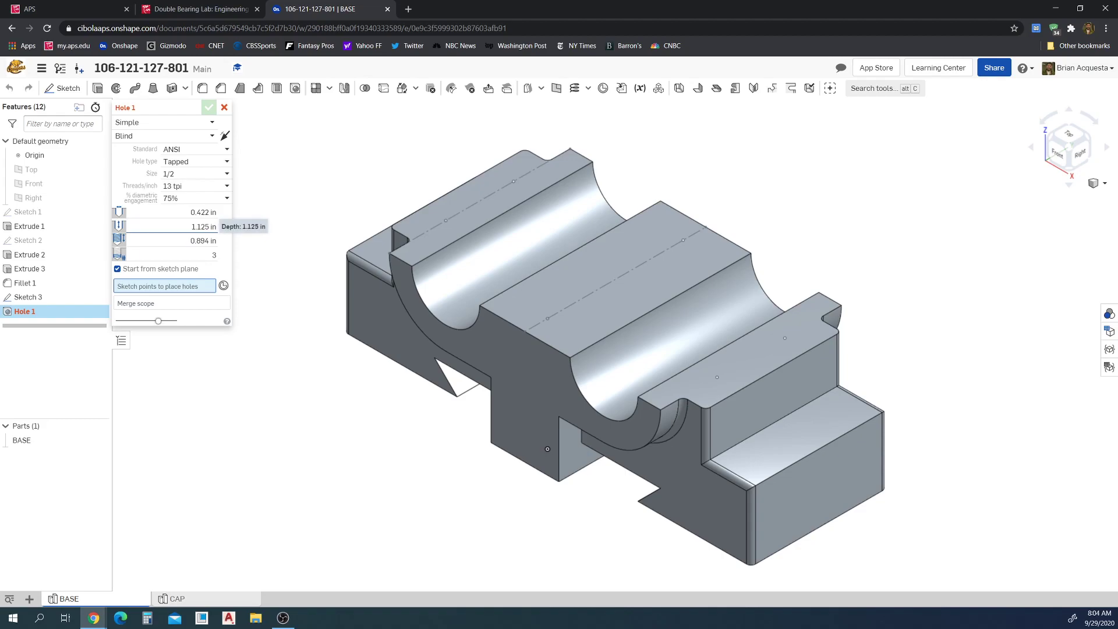
pyautogui.click(57, 298)
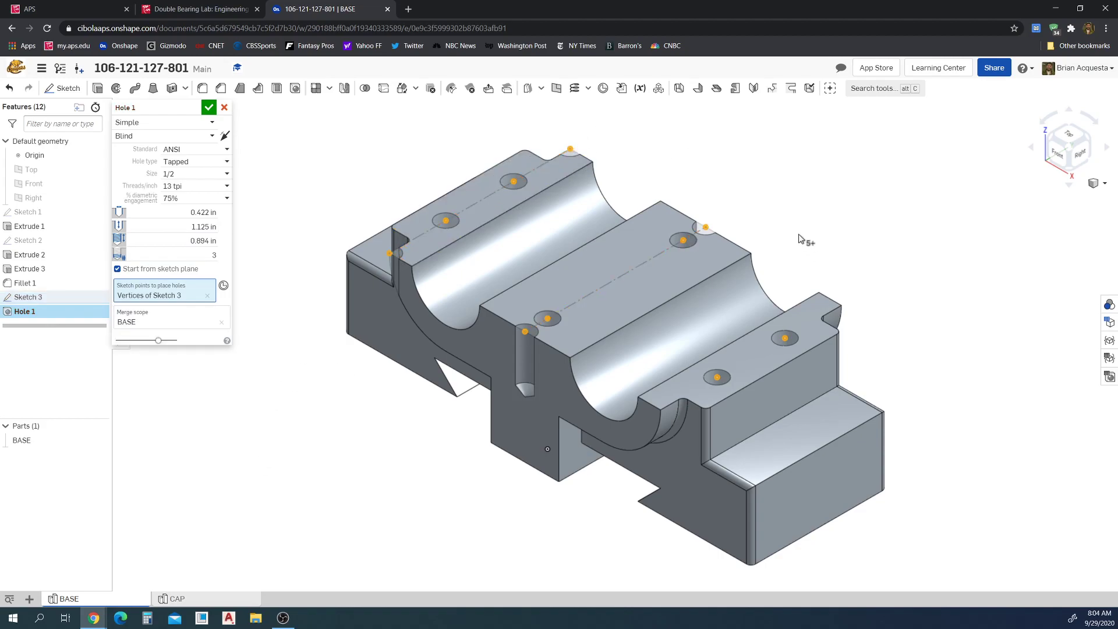
pyautogui.click(570, 150)
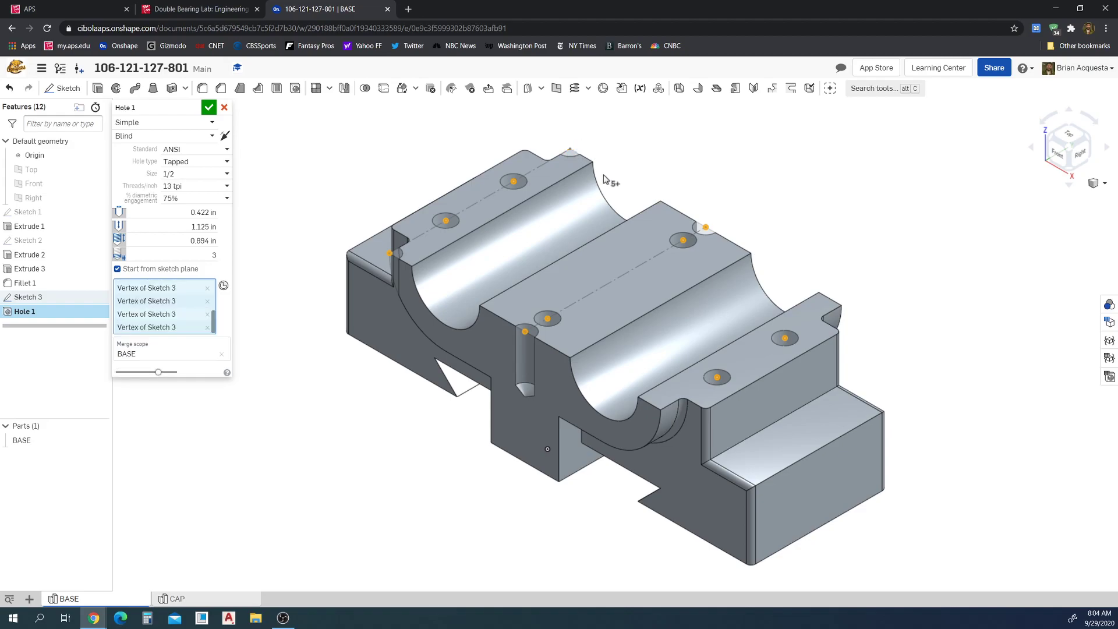
pyautogui.click(391, 255)
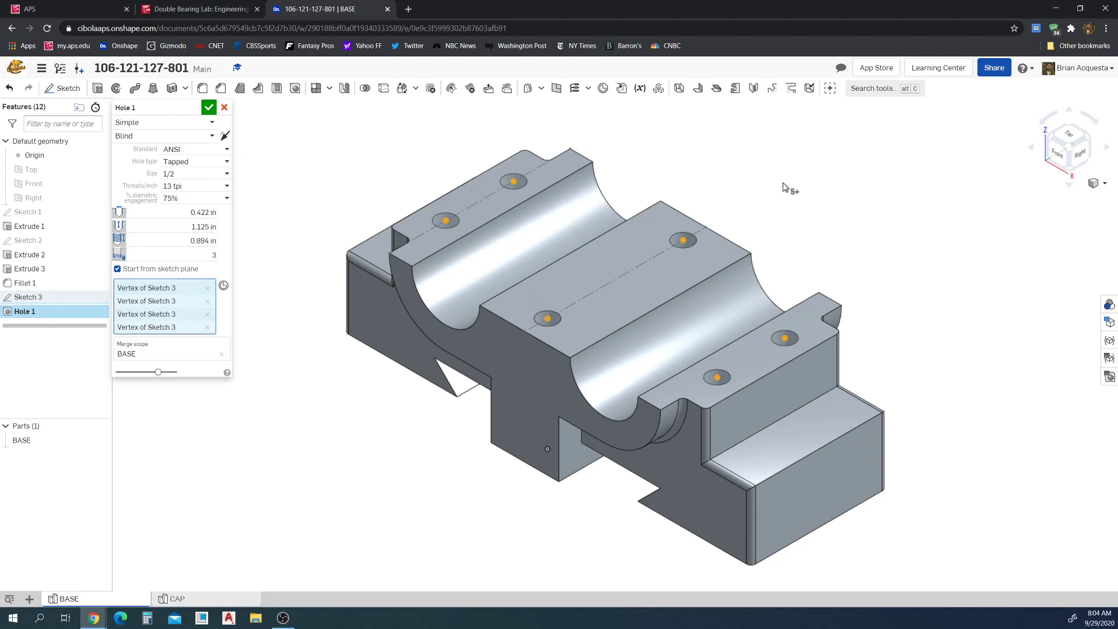
pyautogui.click(205, 110)
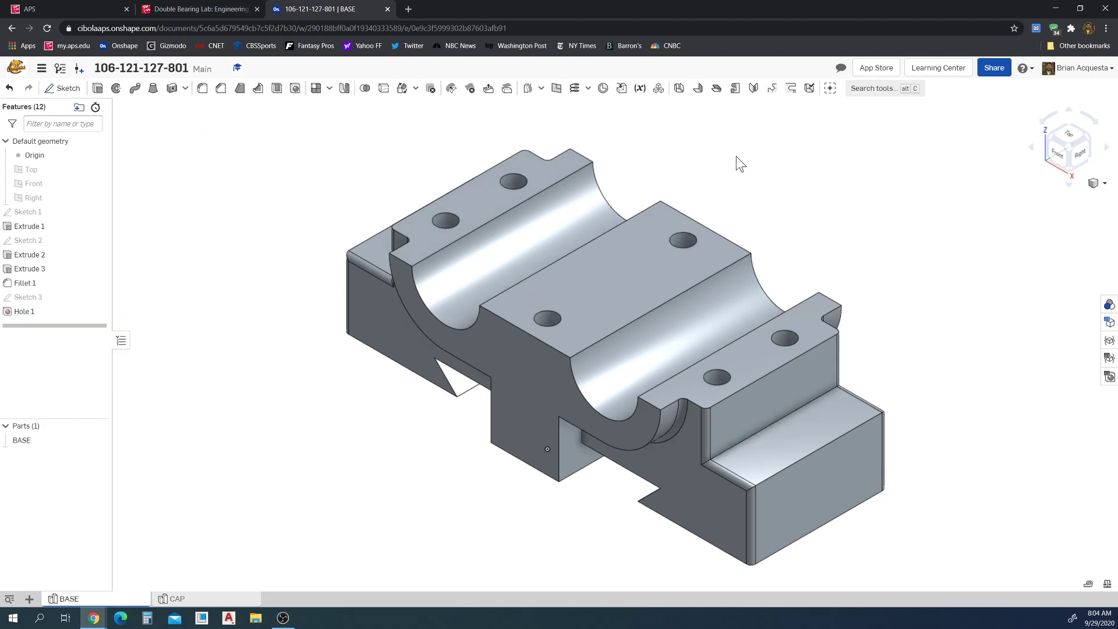
# - Examine the tapped holes on the BASE part's upper faces, including a close look at the front center hole
pyautogui.moveTo(751, 203)
pyautogui.mouseDown(button='right')
pyautogui.moveTo(746, 258)
pyautogui.moveTo(749, 233)
pyautogui.moveTo(757, 247)
pyautogui.moveTo(746, 232)
pyautogui.moveTo(771, 199)
pyautogui.moveTo(748, 203)
pyautogui.mouseUp(button='right')
pyautogui.click(1095, 183)
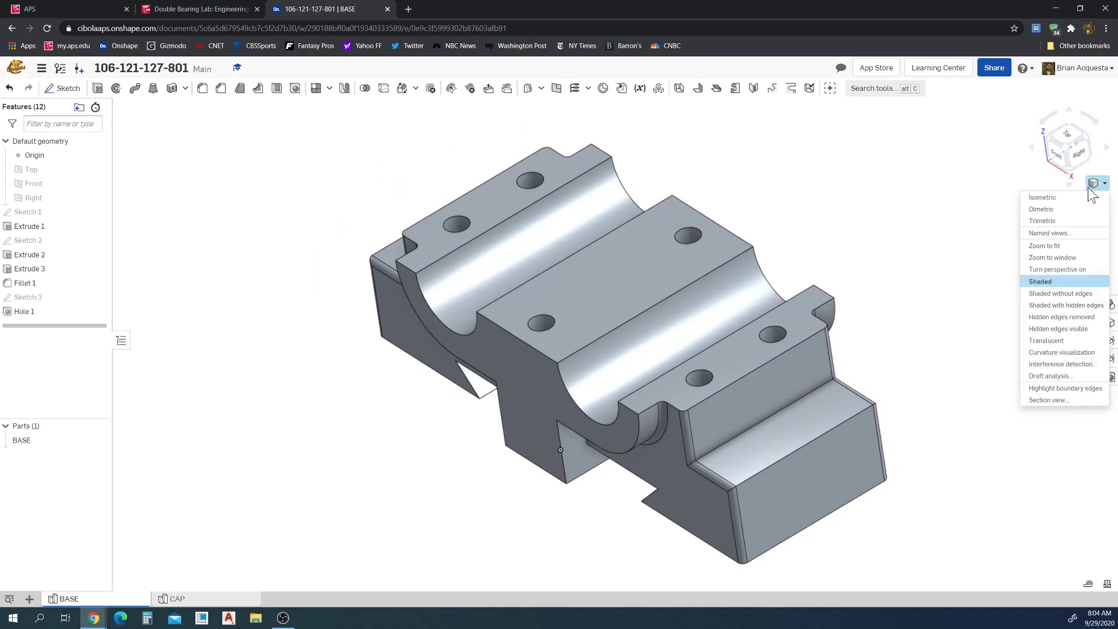
pyautogui.click(1053, 209)
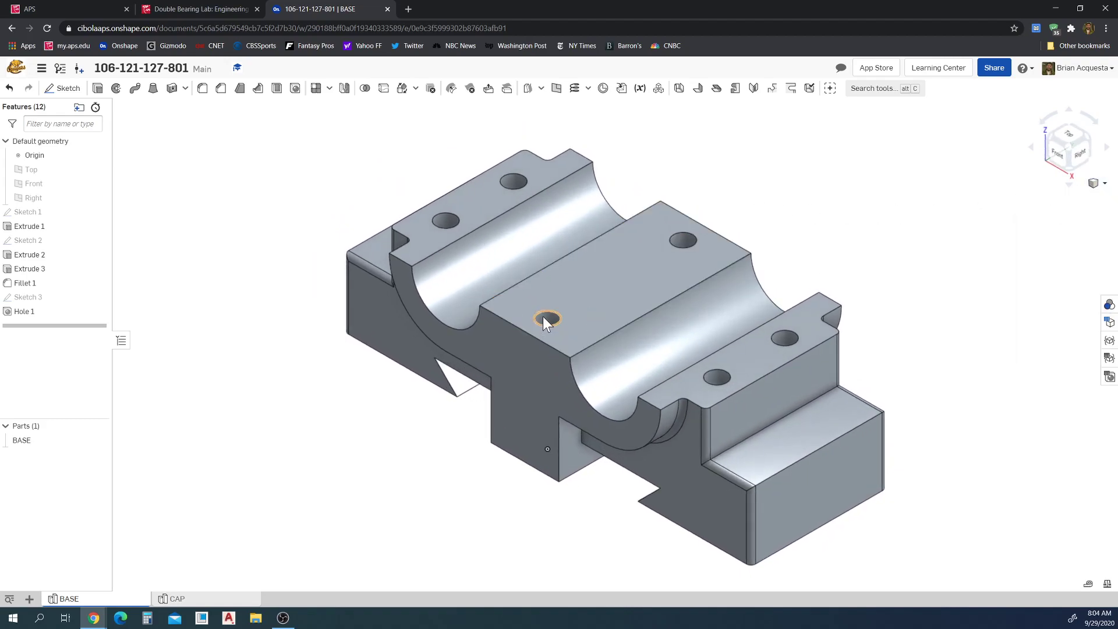
pyautogui.scroll(7, 545, 318)
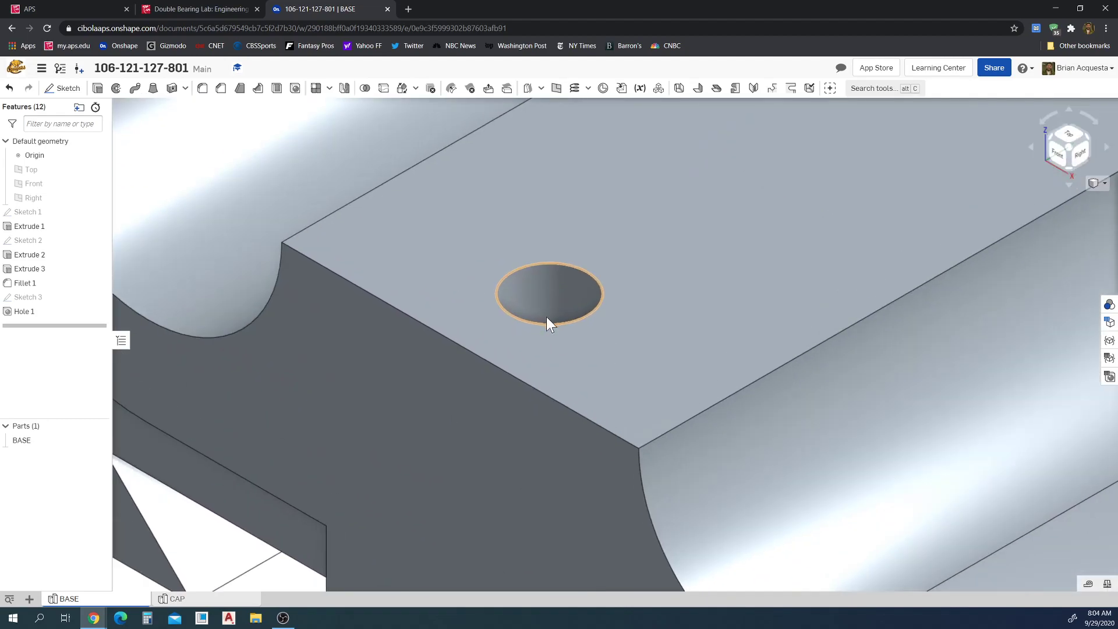
pyautogui.scroll(-3, 552, 284)
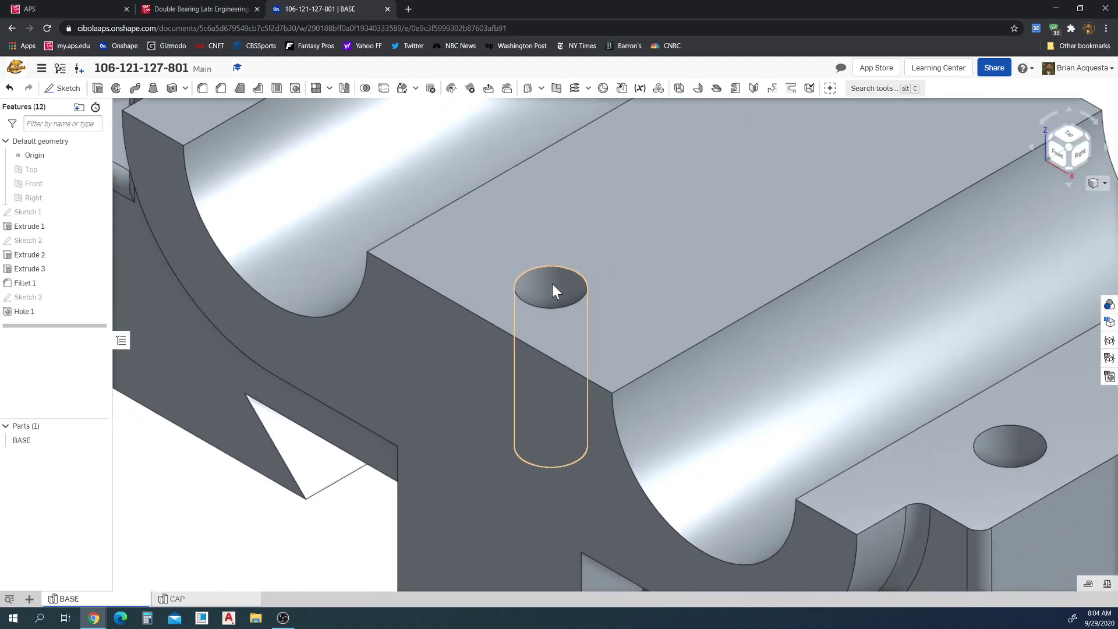
pyautogui.scroll(-10, 552, 284)
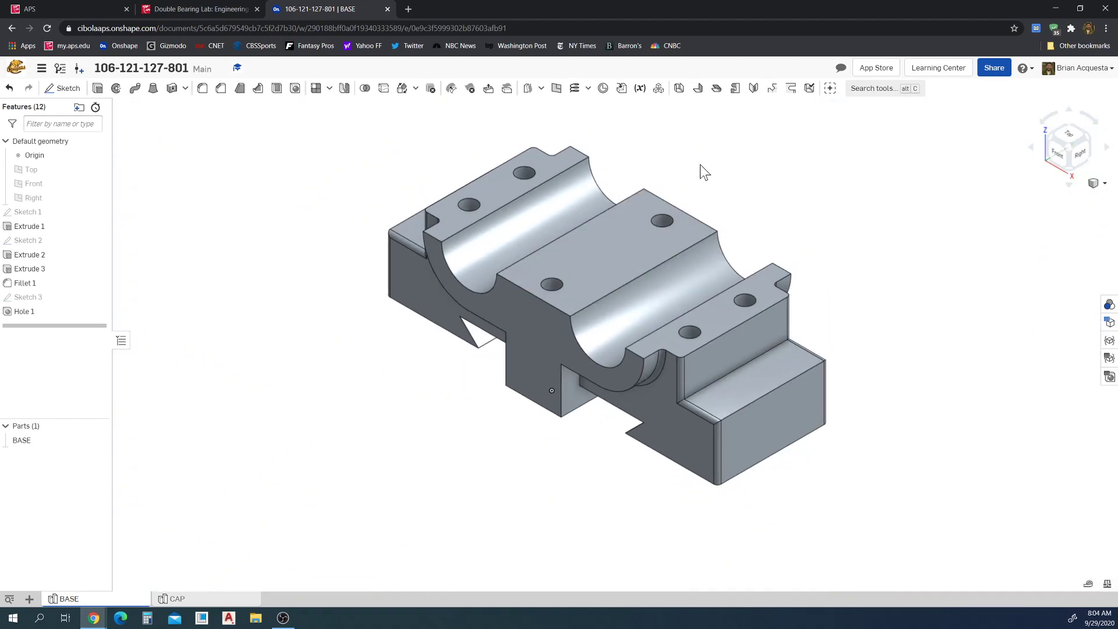
pyautogui.scroll(2, 700, 164)
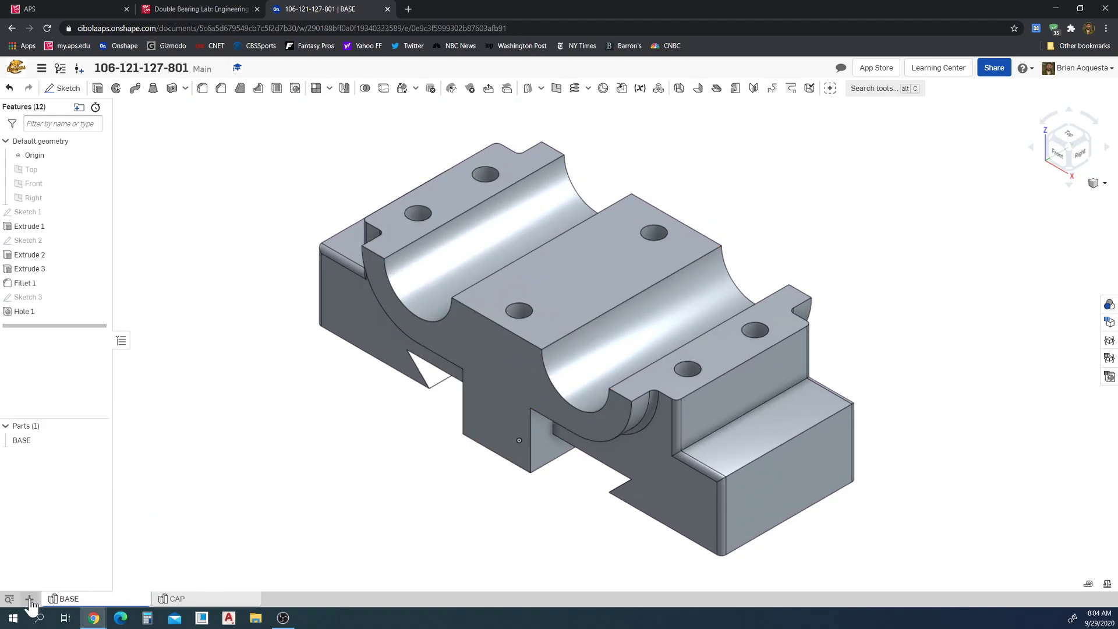
# - Create a new drawing from the shared A-size Cibola High School title block template
pyautogui.click(29, 599)
pyautogui.click(83, 552)
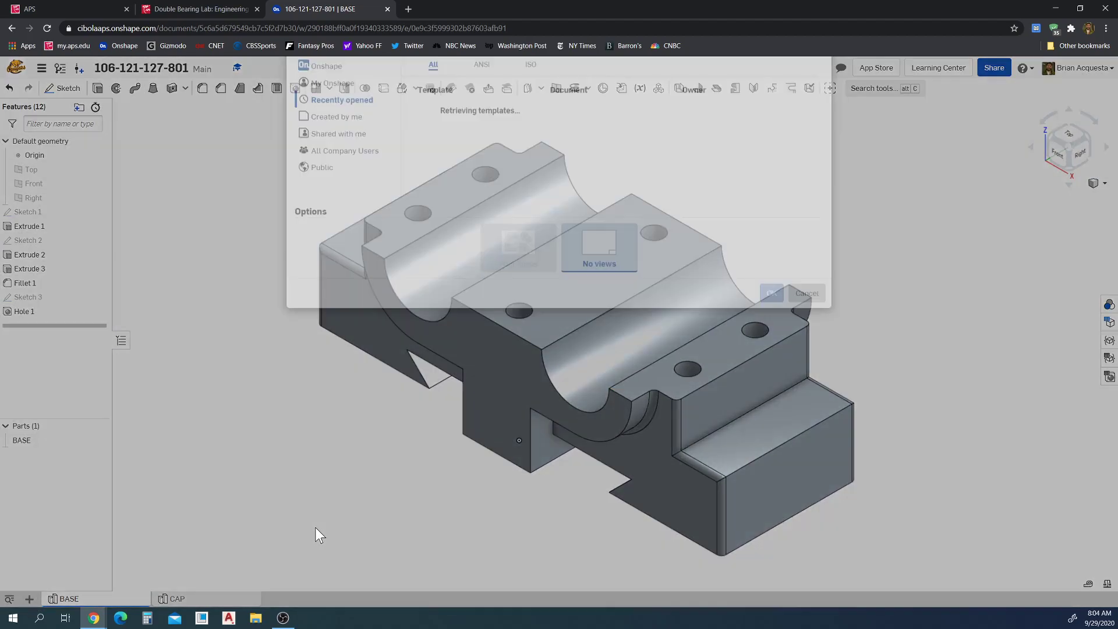
pyautogui.click(356, 196)
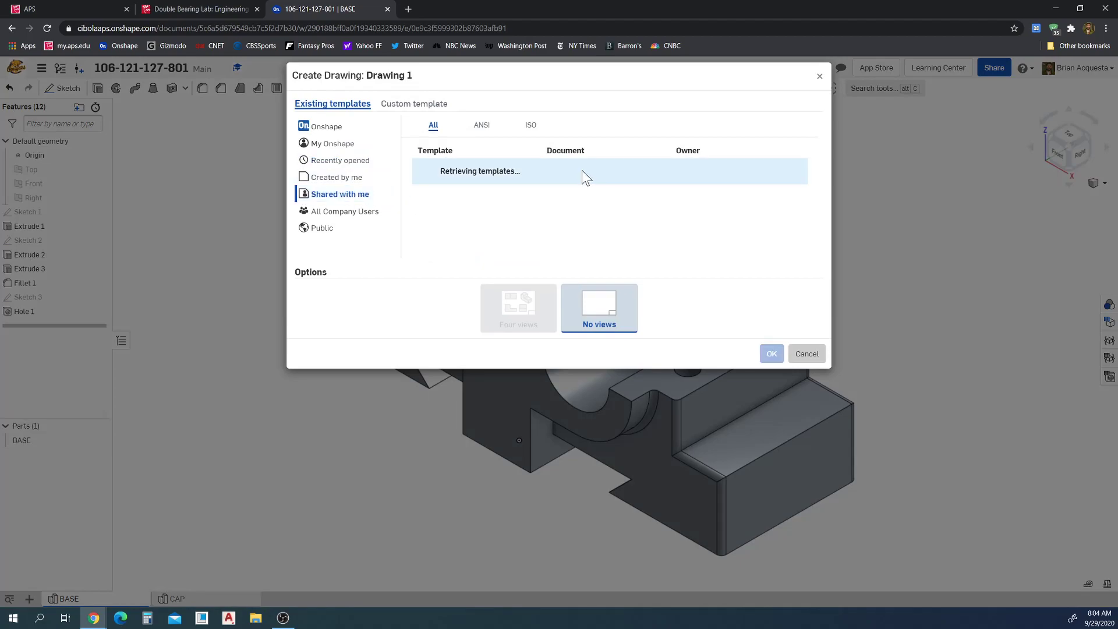
pyautogui.doubleClick(504, 167)
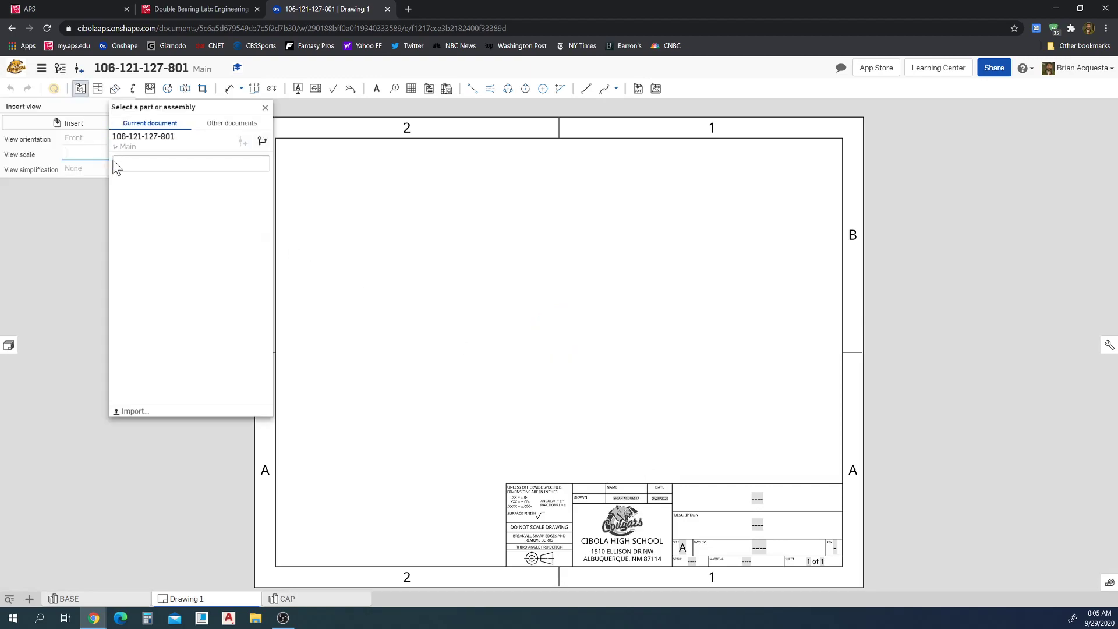
# - Place the BASE part's front view on the sheet with projected top, right-side and isometric views
pyautogui.click(130, 219)
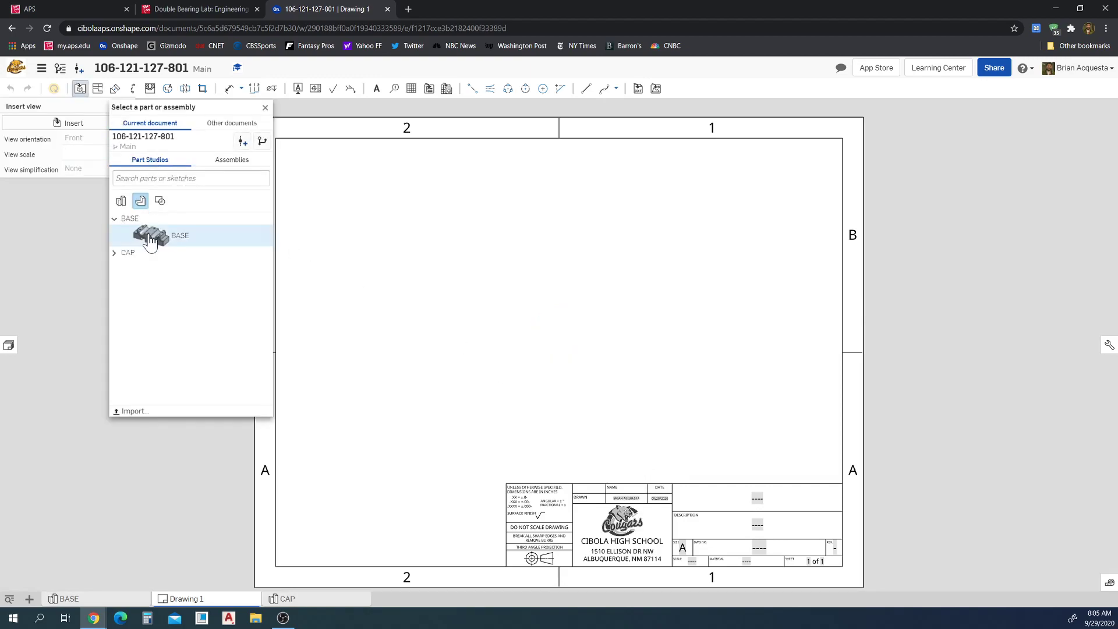
pyautogui.click(146, 235)
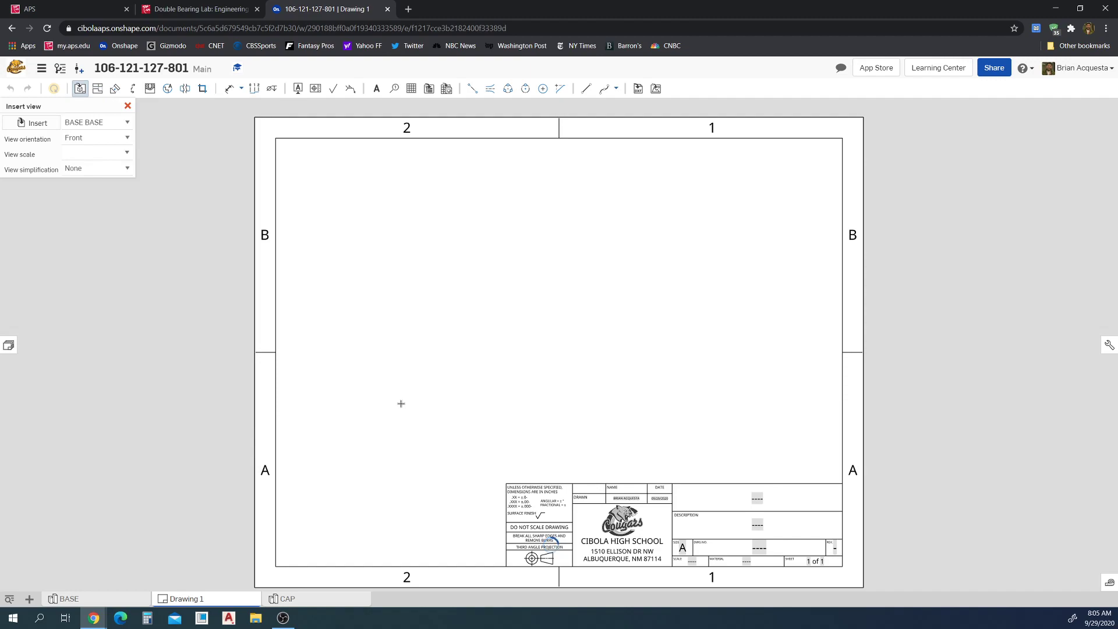
pyautogui.click(406, 344)
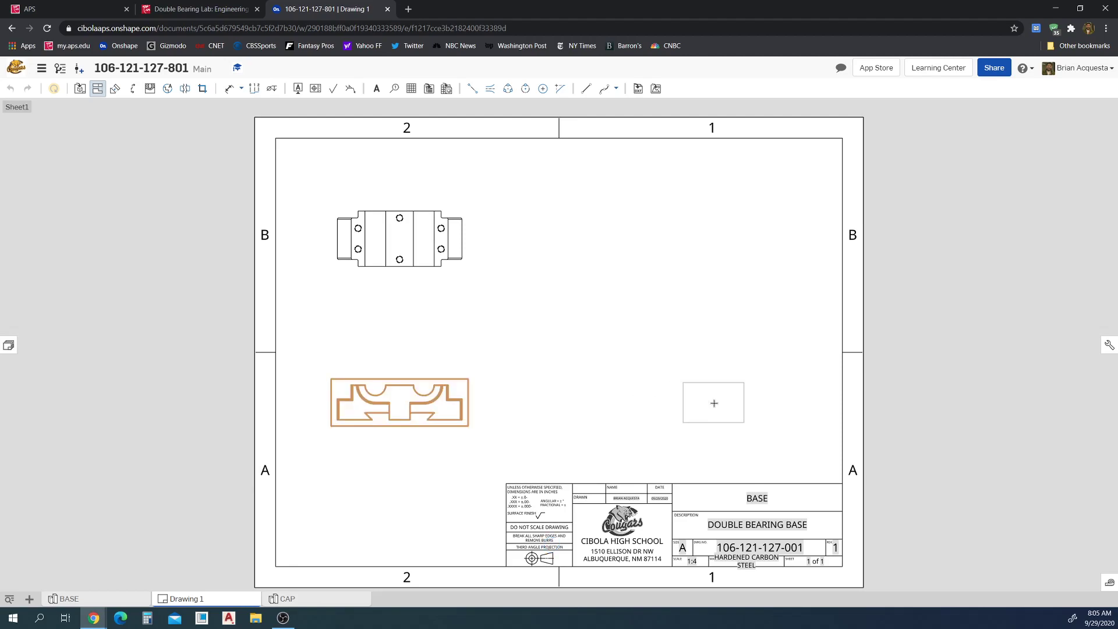
pyautogui.click(714, 403)
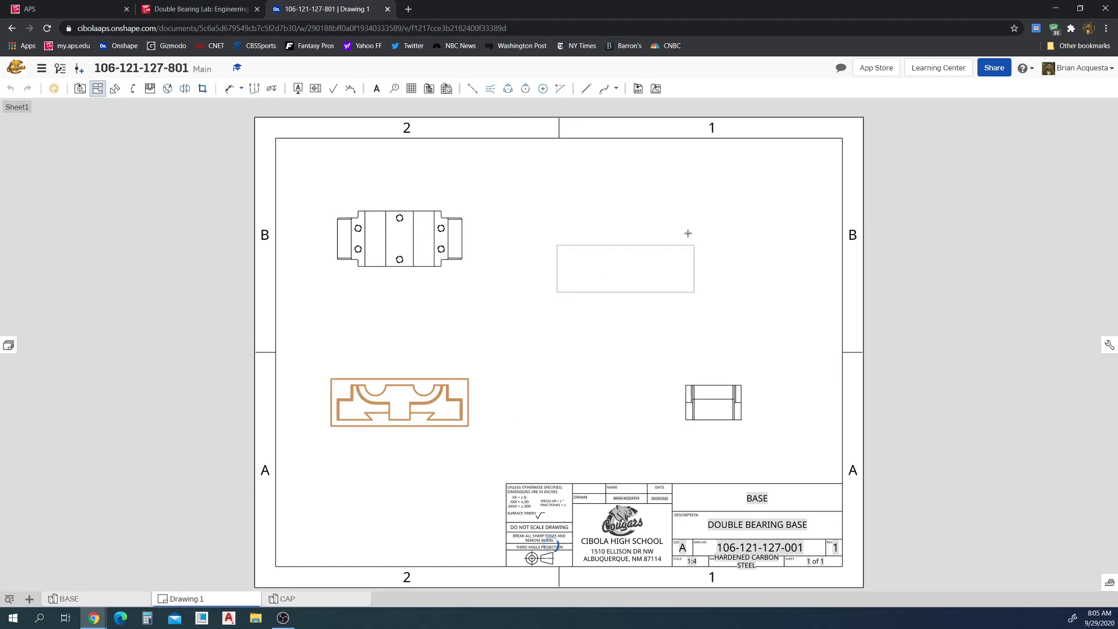
pyautogui.click(703, 245)
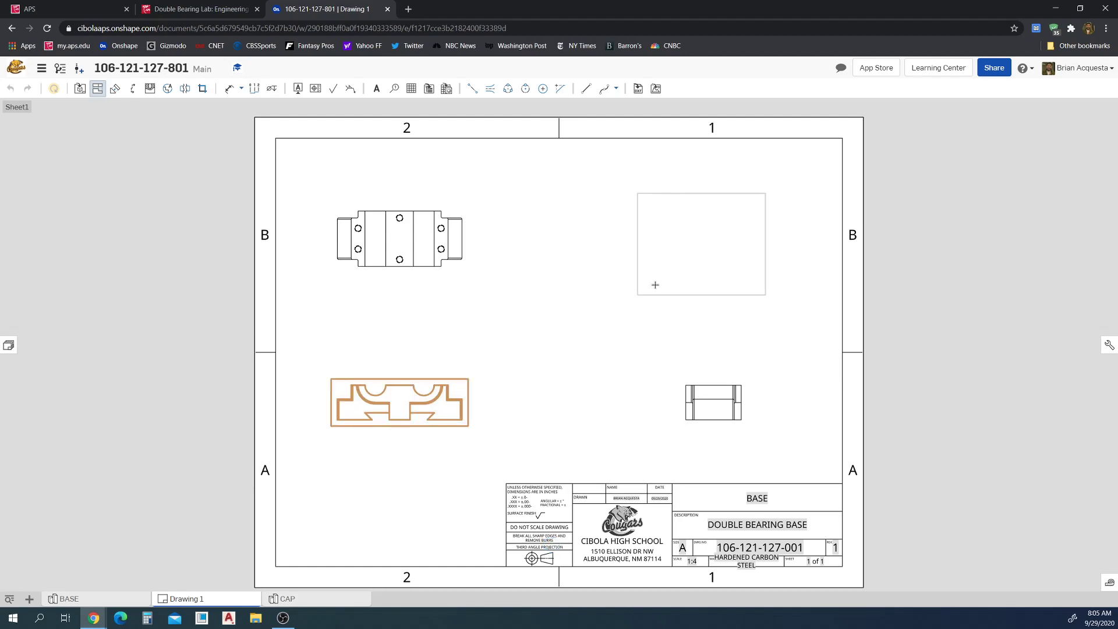
pyautogui.scroll(1, 396, 401)
pyautogui.scroll(5, 396, 401)
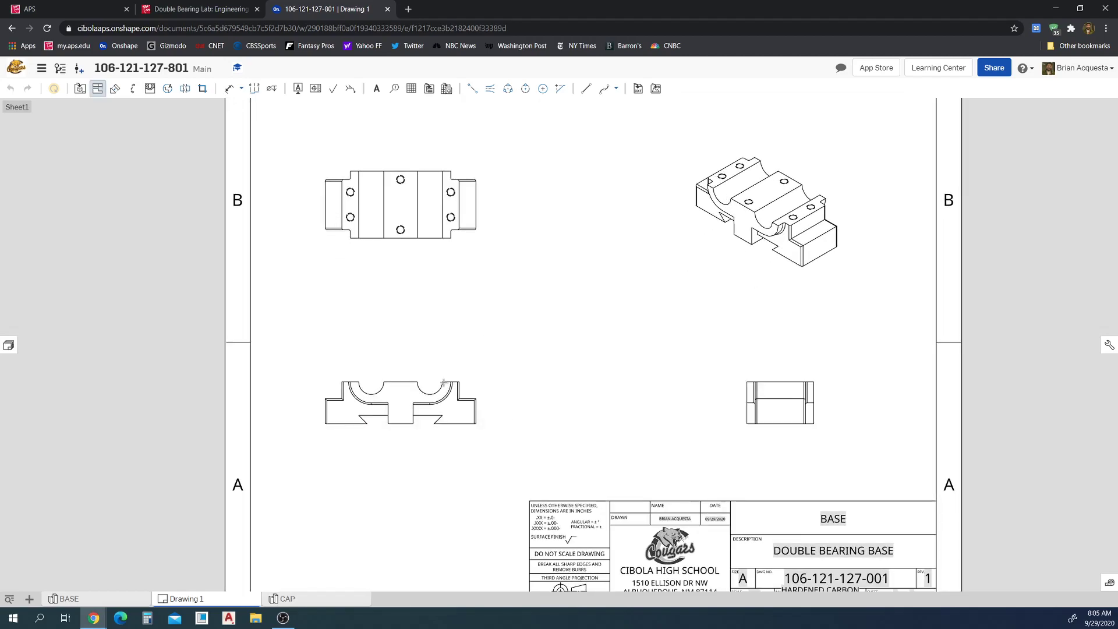
pyautogui.press('Escape')
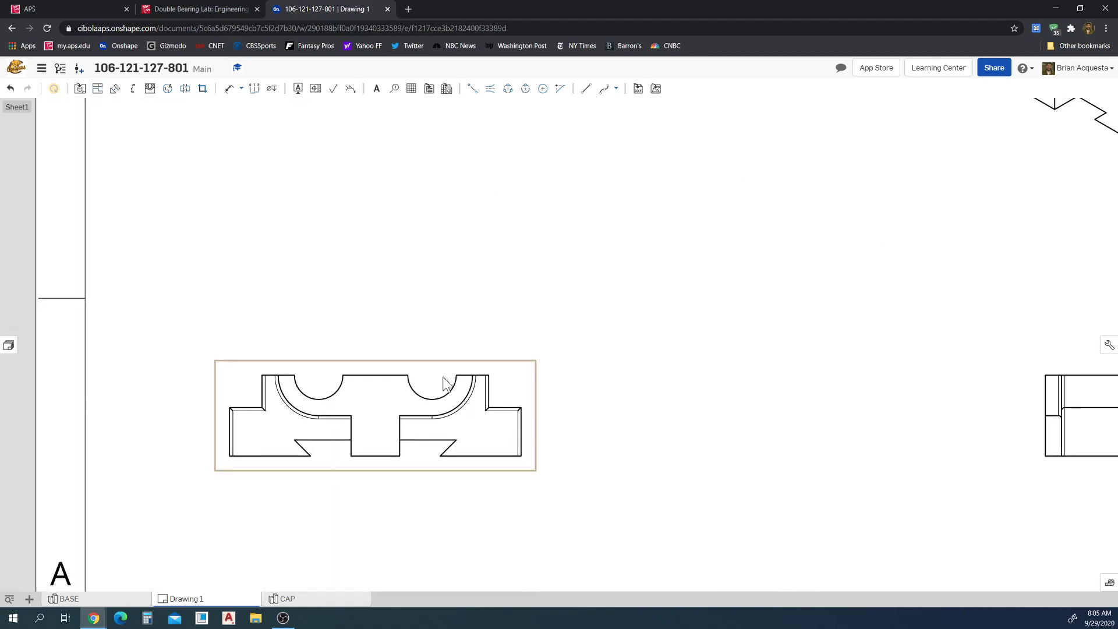
# - Show the hidden lines in the drawing's front view of the BASE
pyautogui.rightClick(445, 363)
pyautogui.click(496, 370)
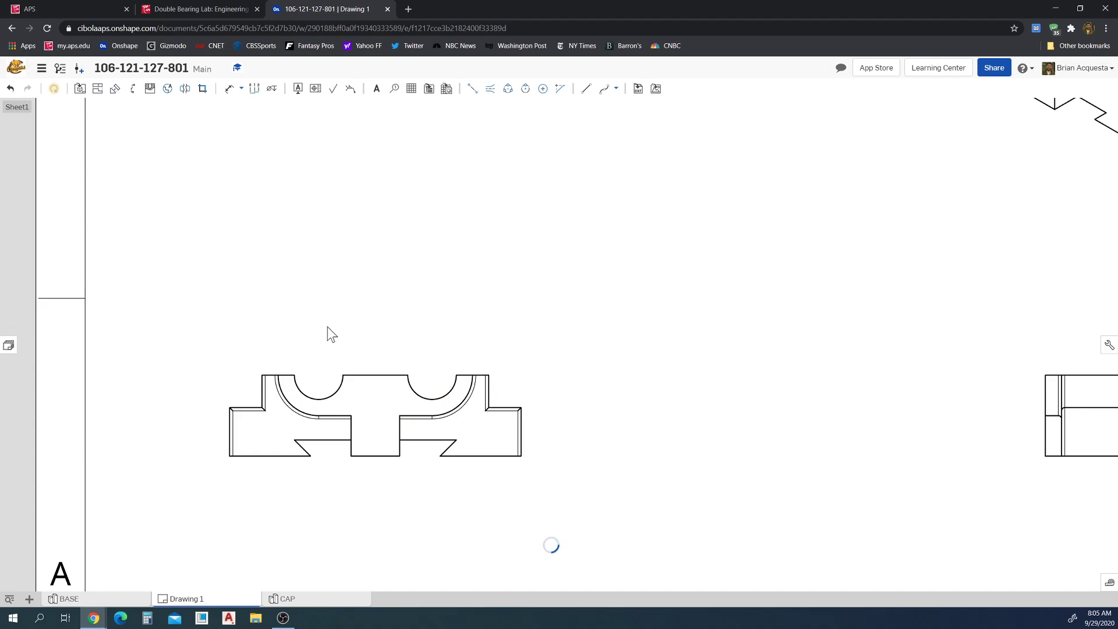
pyautogui.scroll(2, 201, 355)
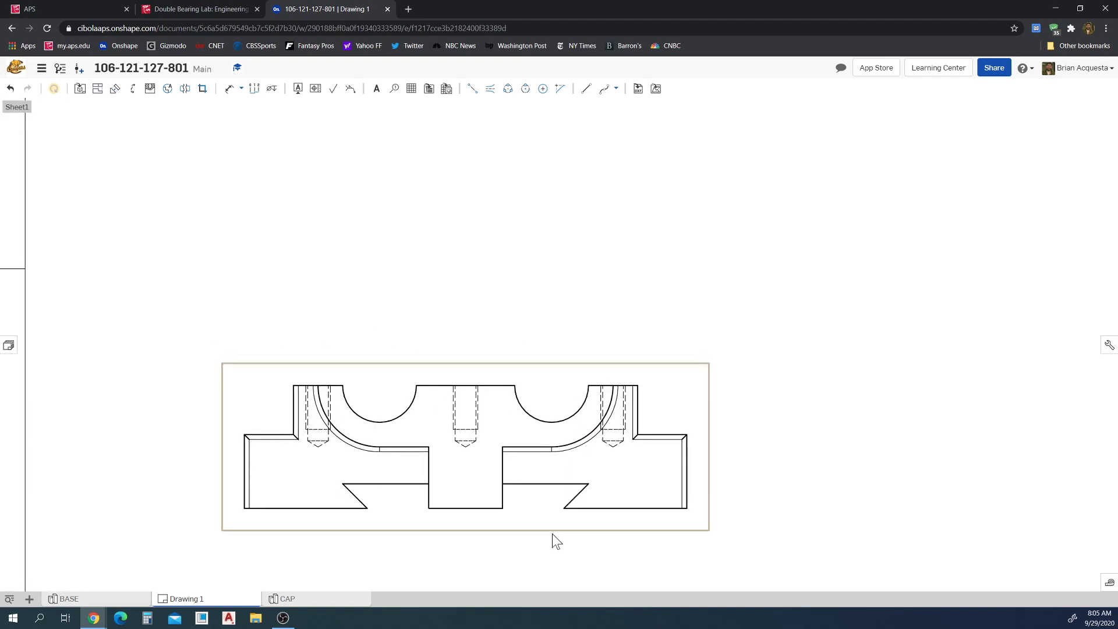
pyautogui.scroll(3, 552, 530)
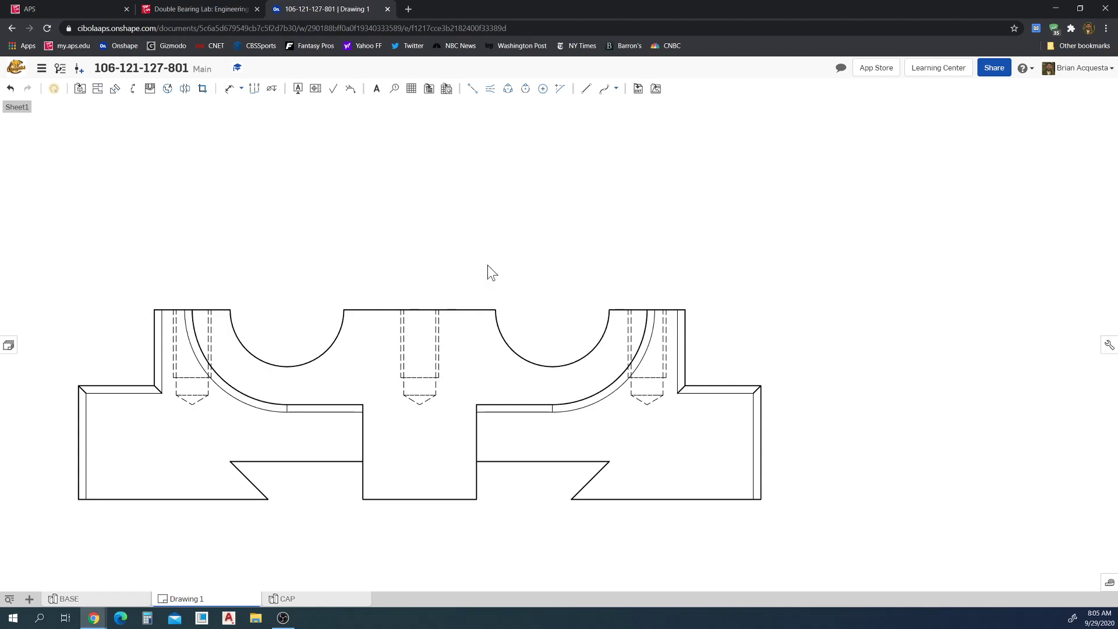
# - Inspect the profiles of the tapped holes in the front view and return to the BASE part studio
pyautogui.scroll(-5, 487, 264)
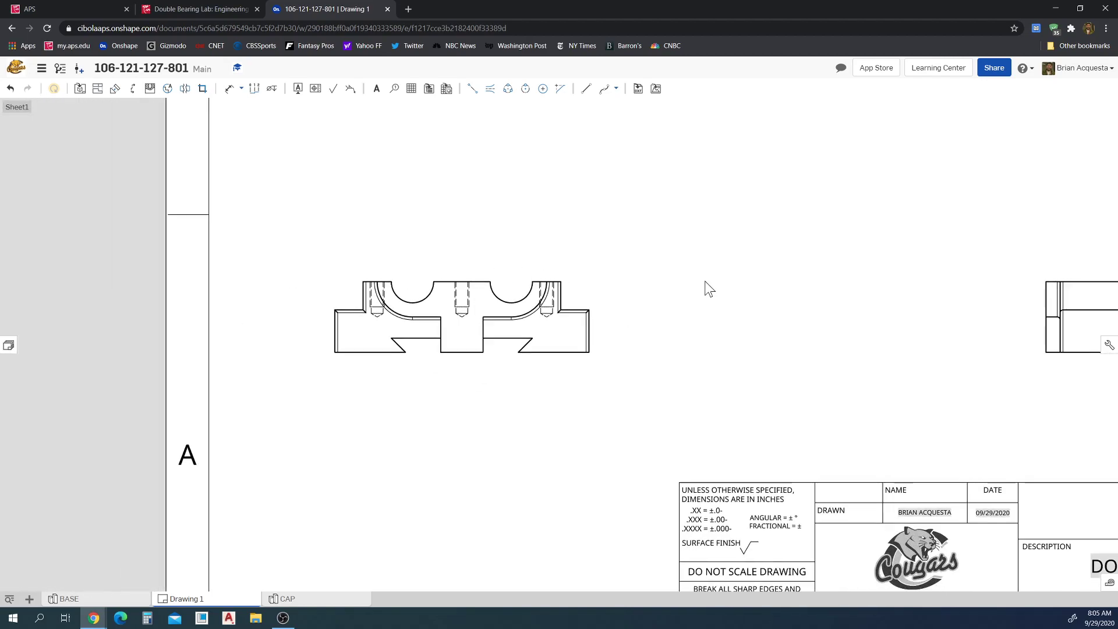
pyautogui.scroll(-5, 608, 291)
pyautogui.scroll(6, 498, 313)
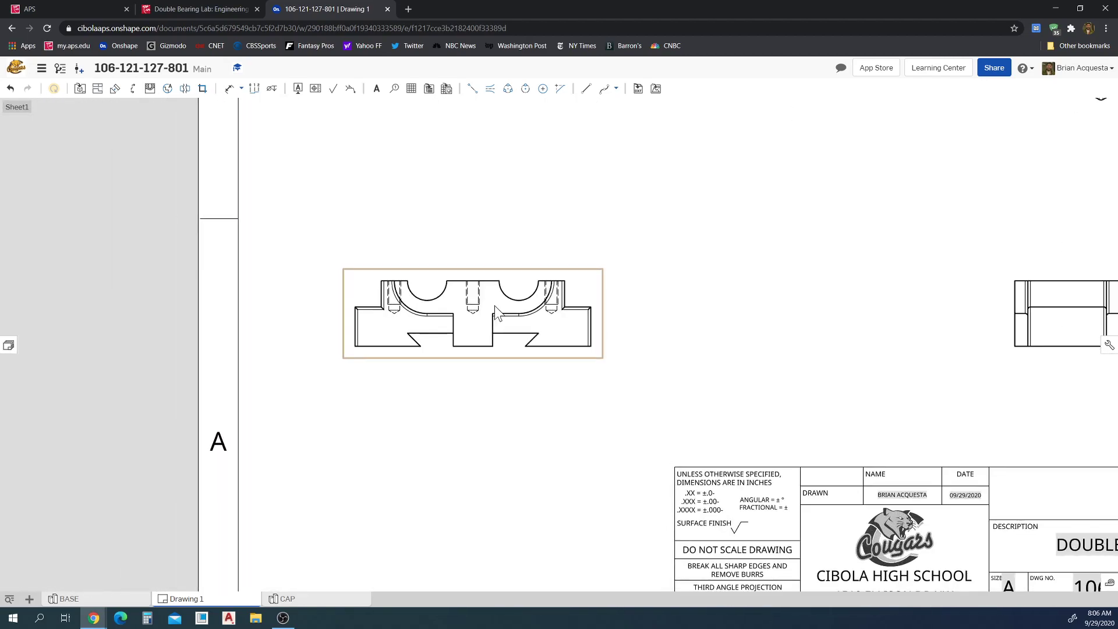
pyautogui.scroll(6, 457, 308)
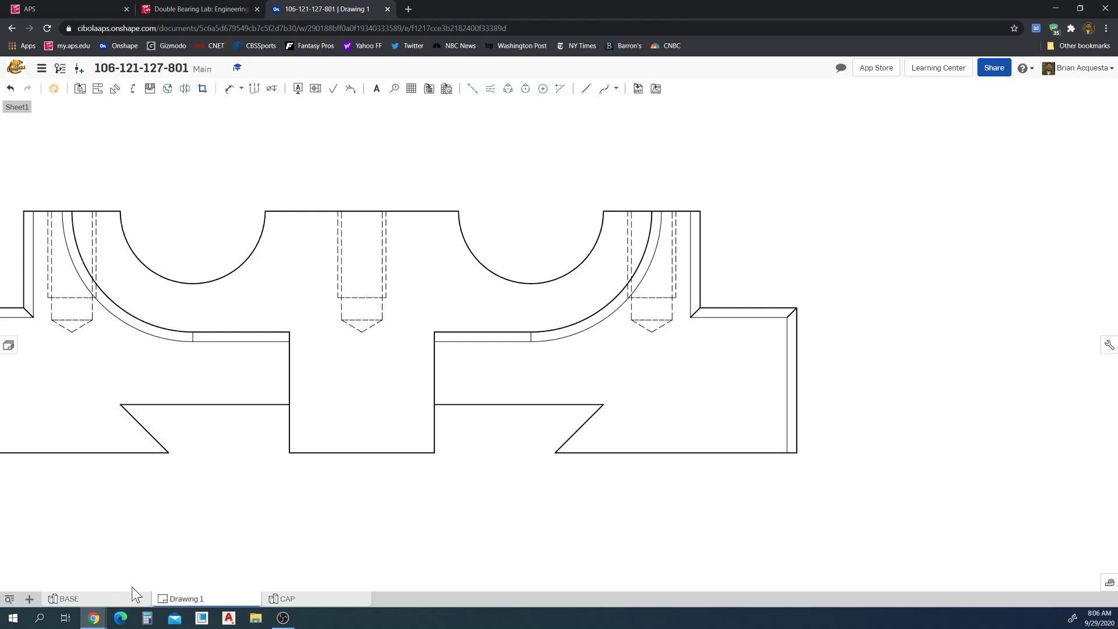
pyautogui.click(120, 599)
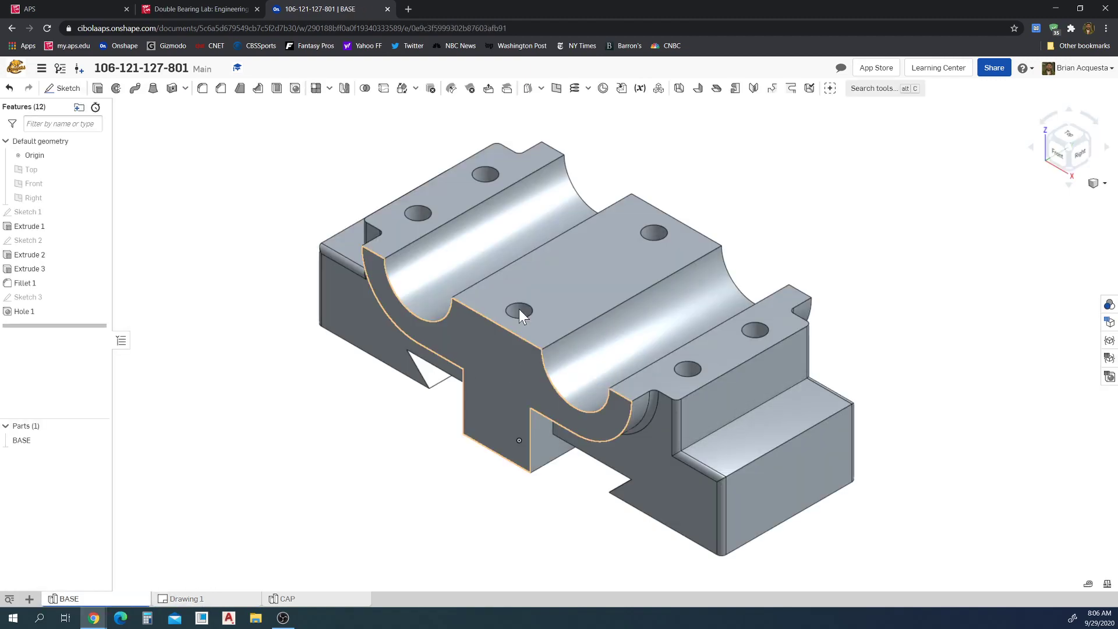